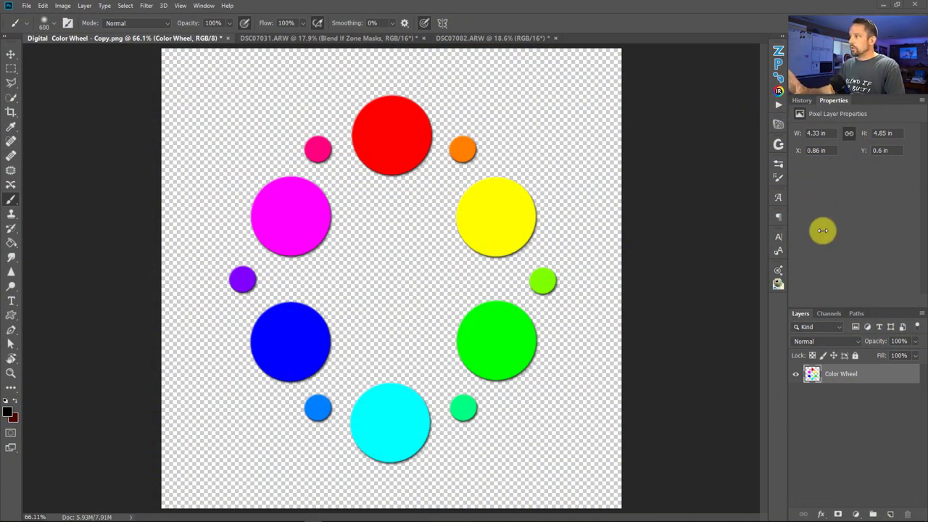
Step: Show the Libraries panel from the Window menu and dock it with History and Properties
click(203, 7)
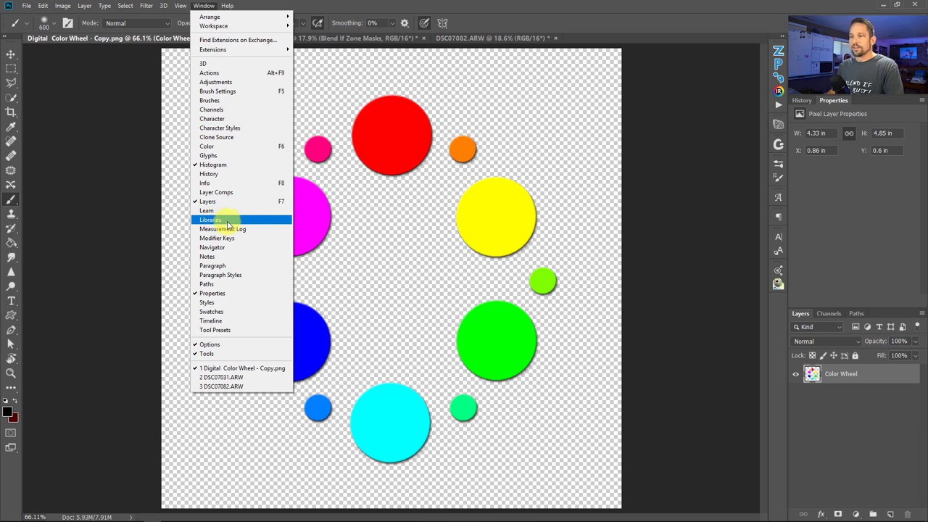
click(228, 219)
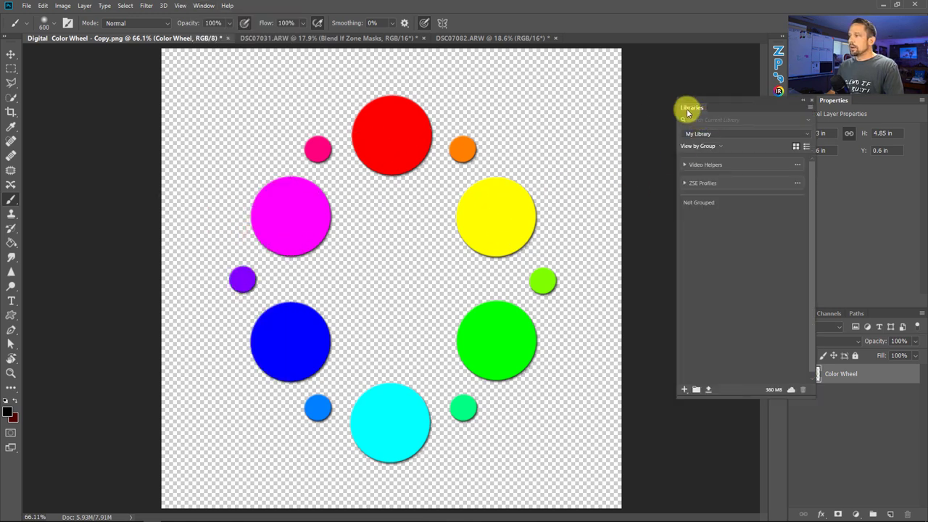
drag(690, 109, 836, 105)
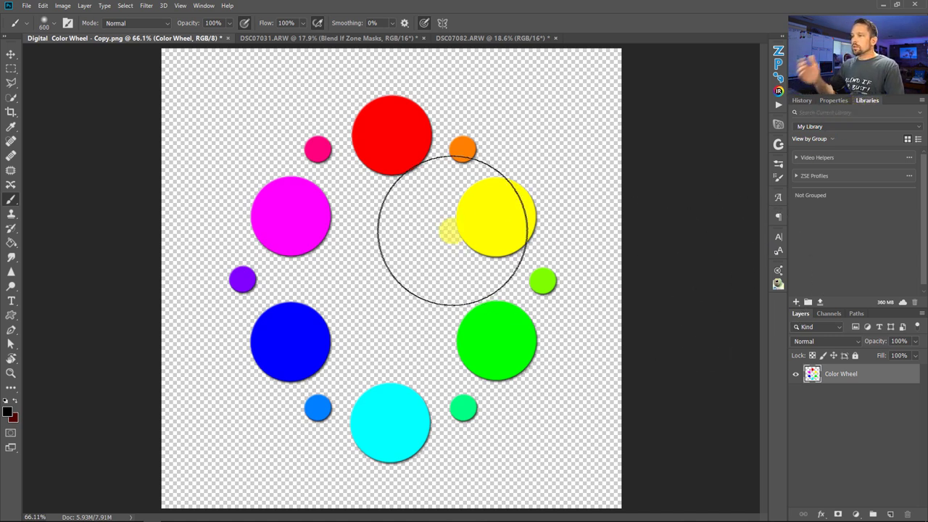
Step: With the Move tool, add the Color Wheel layer to My Library as a Photoshop graphic
key(v)
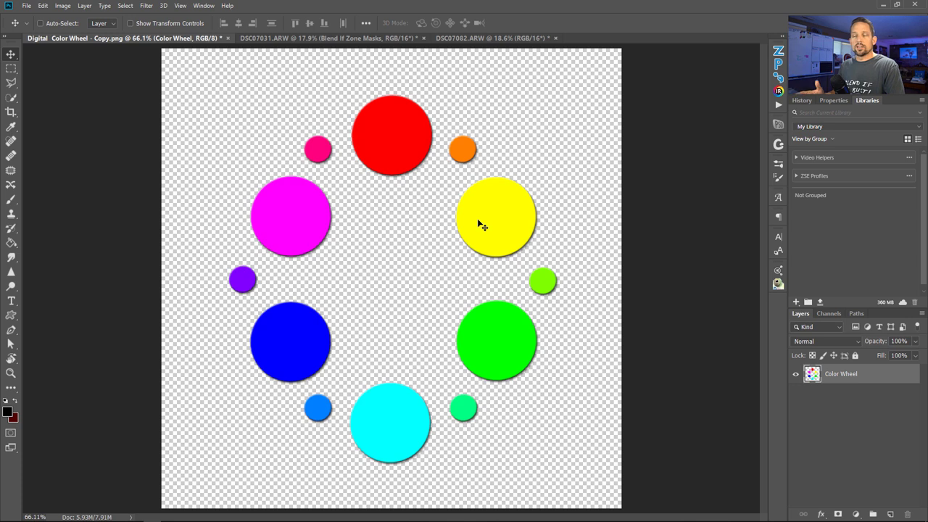
click(398, 221)
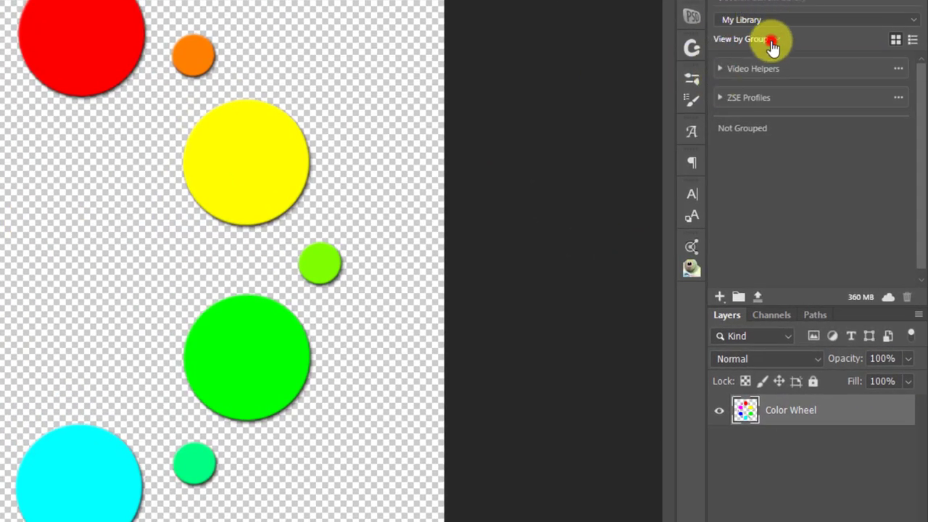
click(772, 42)
click(758, 56)
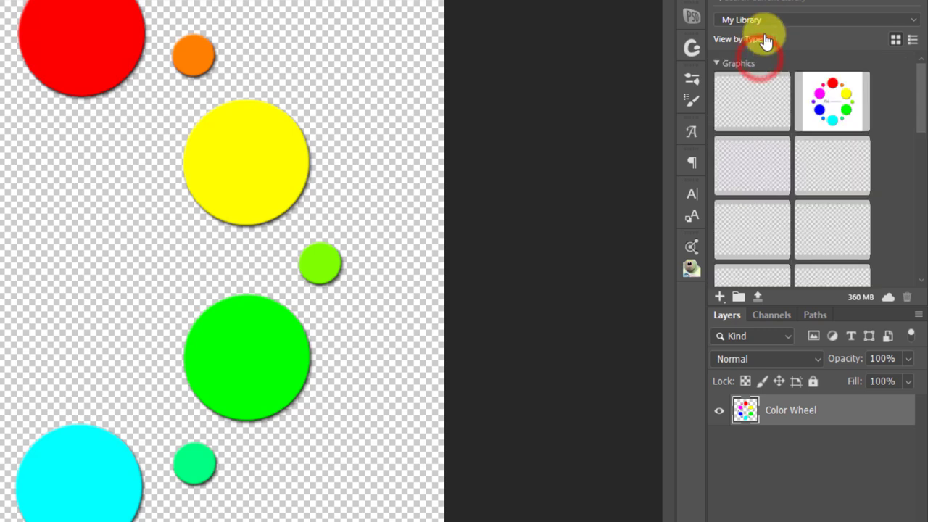
click(760, 39)
click(755, 69)
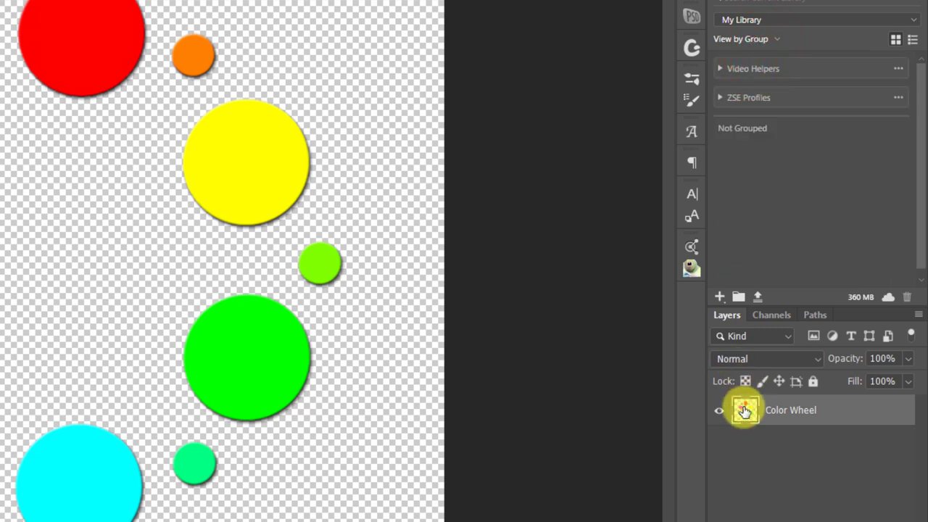
drag(745, 411, 745, 156)
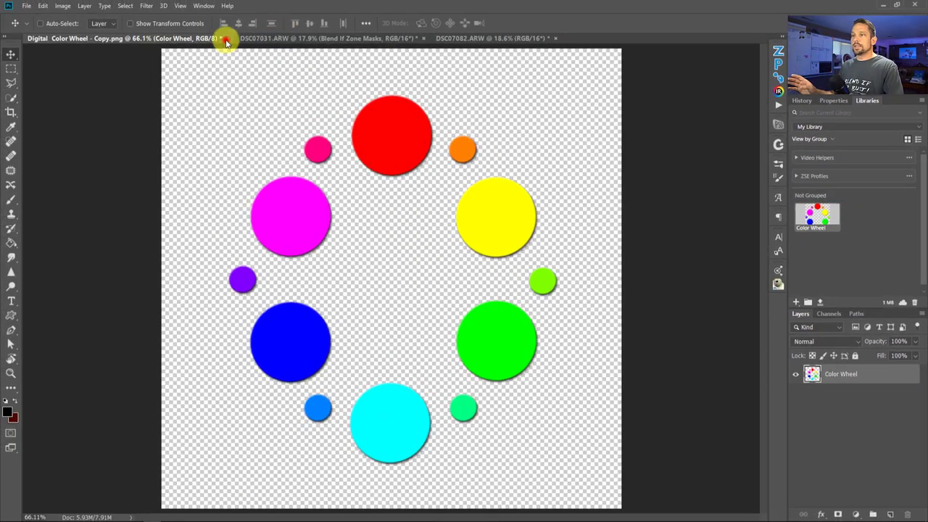
Step: Close Color Wheel Copy without saving, then open the library's Color Wheel graphic as a tabbed document
click(226, 42)
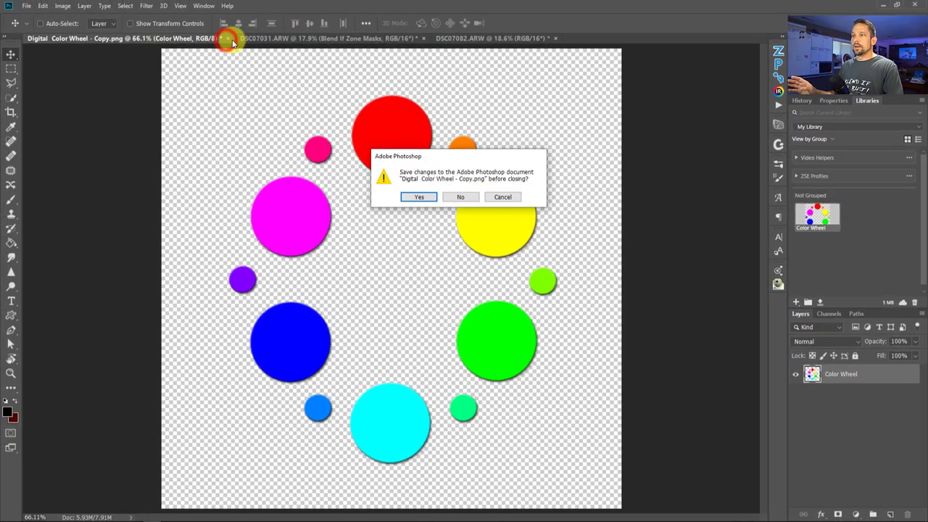
click(465, 195)
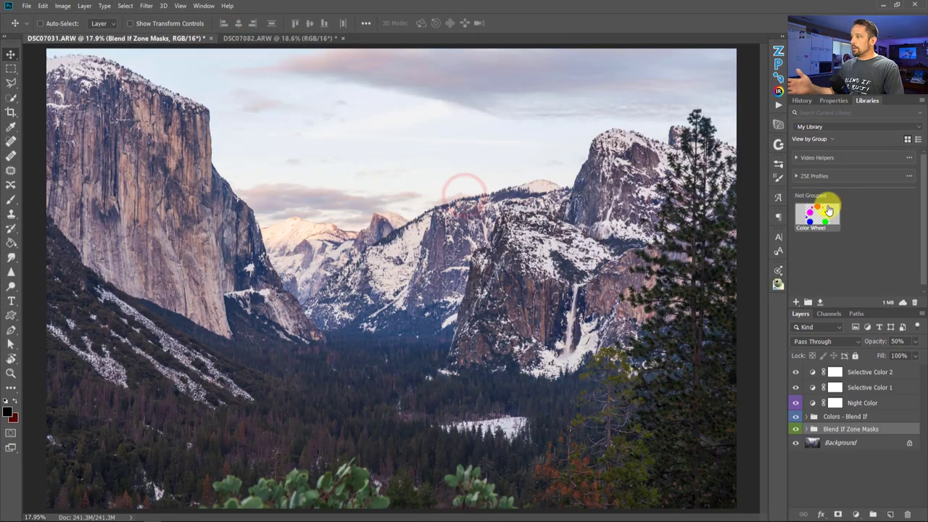
double_click(822, 220)
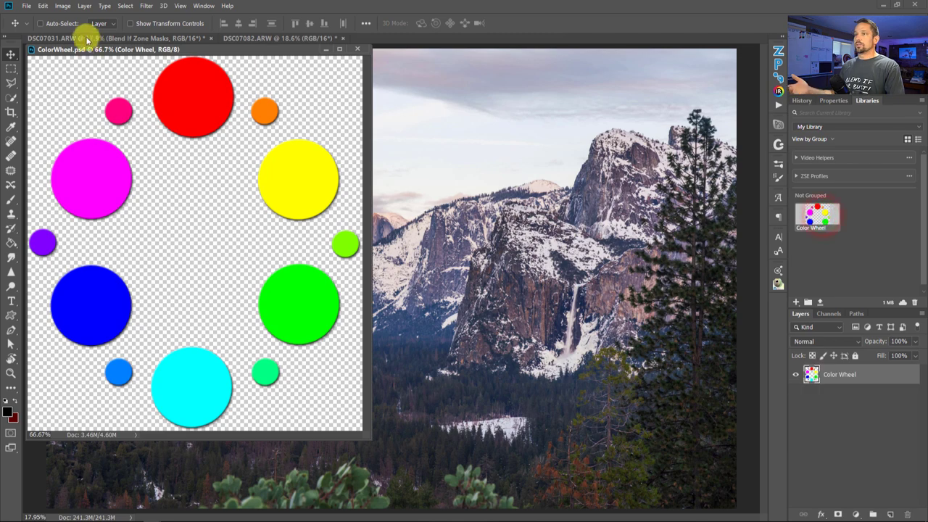
drag(138, 53, 365, 36)
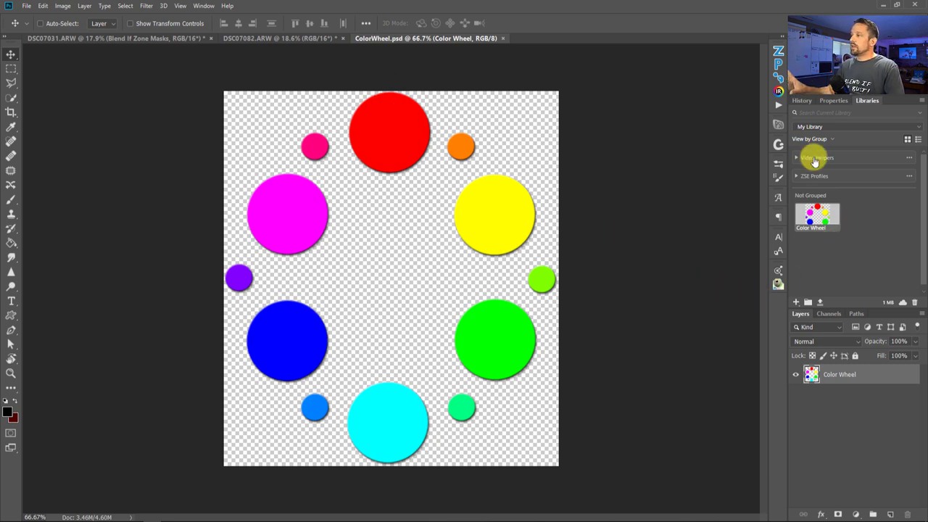
Step: Create a library group named Images and add the Color Wheel graphic to it
click(809, 303)
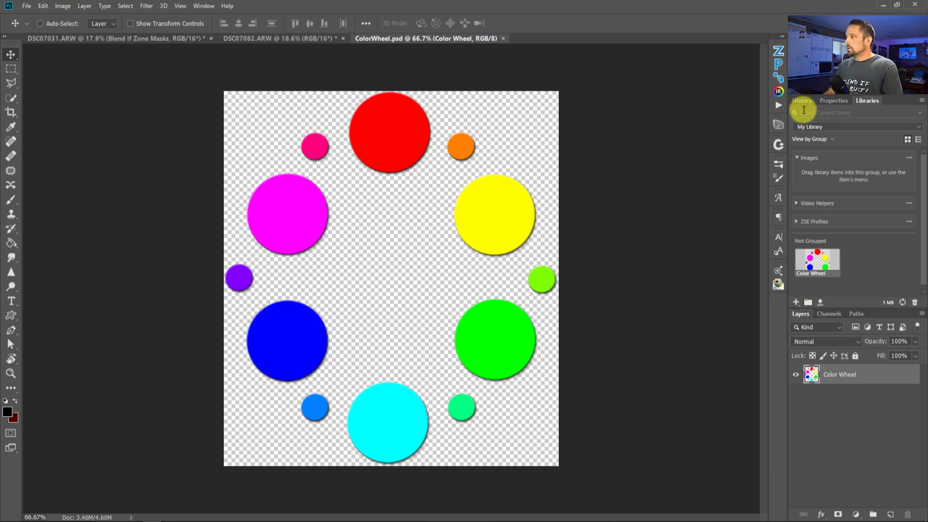
mouse_move(824, 269)
mouse_down()
mouse_move(820, 214)
mouse_move(845, 182)
mouse_move(831, 265)
mouse_up()
right_click(826, 260)
mouse_move(859, 327)
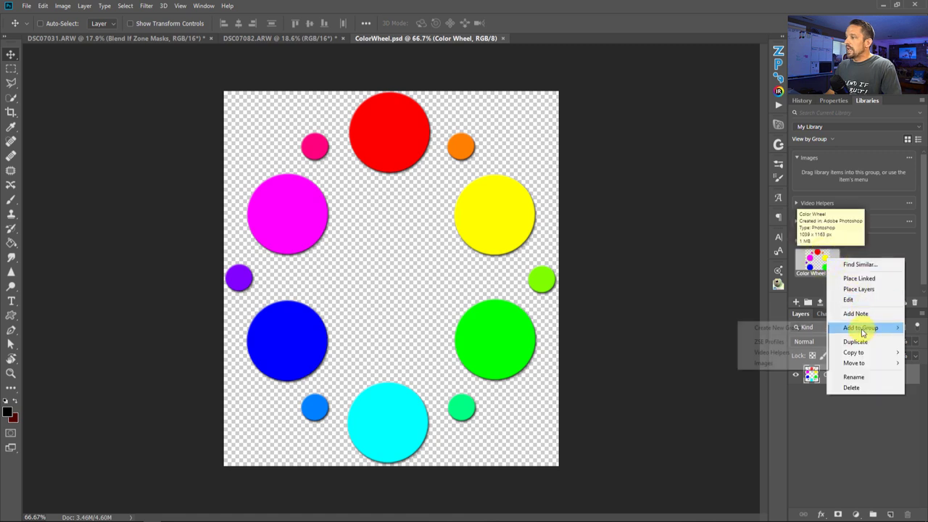
click(764, 364)
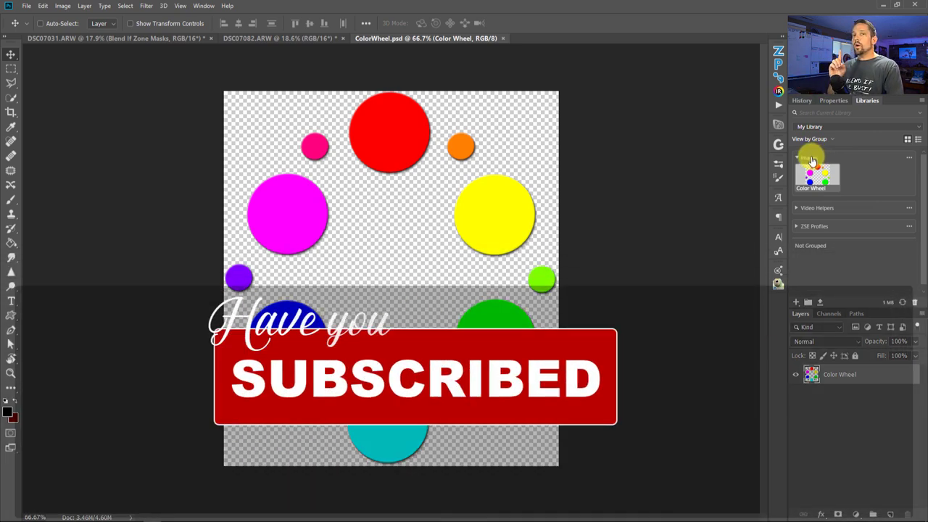
Step: Expand Video Helpers and open the Sharpening template to inspect its Template for Videos layers
click(798, 208)
scroll(812, 217, down, 4)
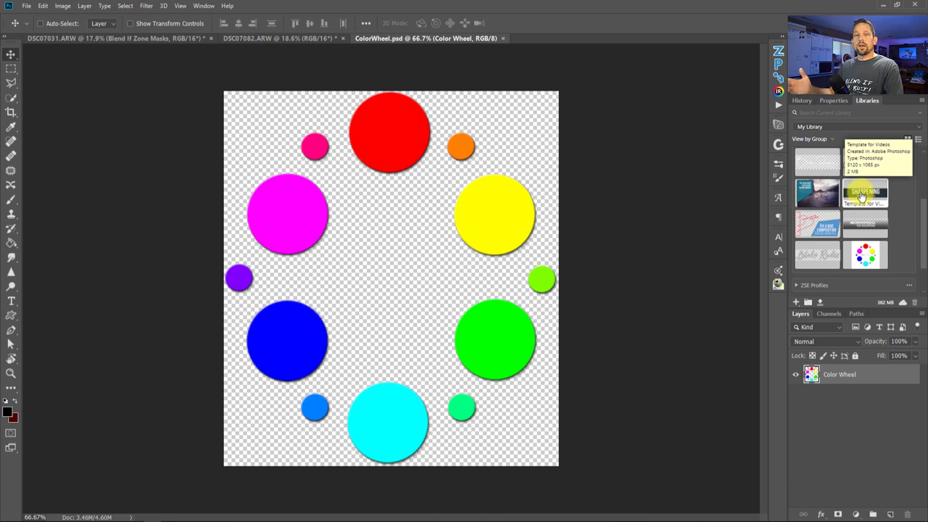
double_click(861, 195)
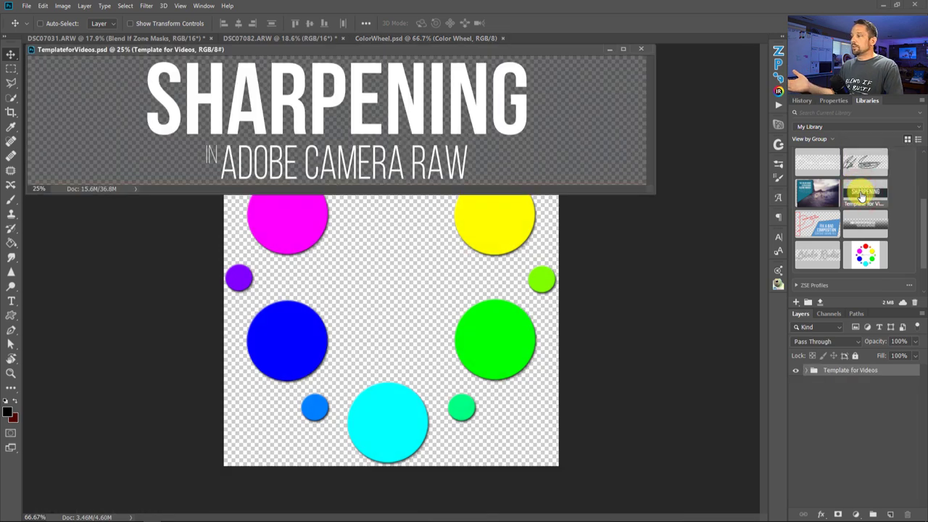
click(805, 370)
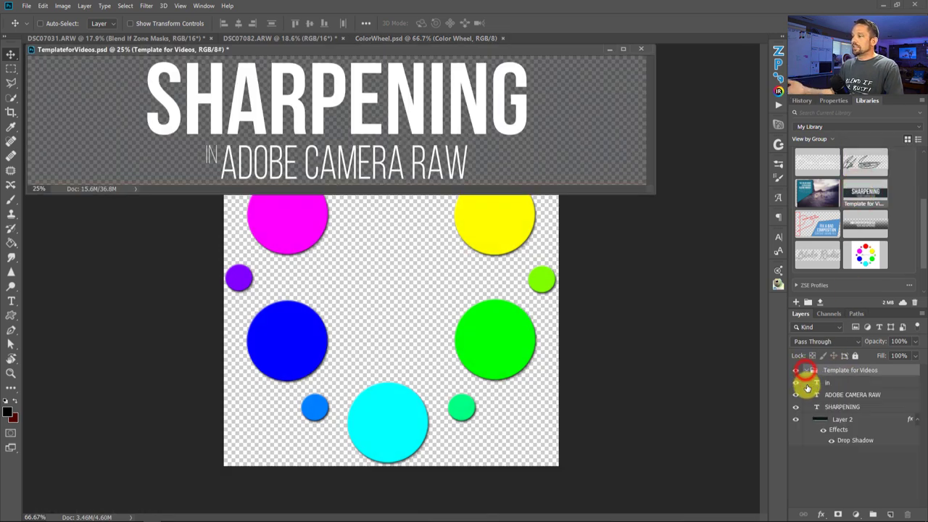
click(796, 383)
click(796, 383)
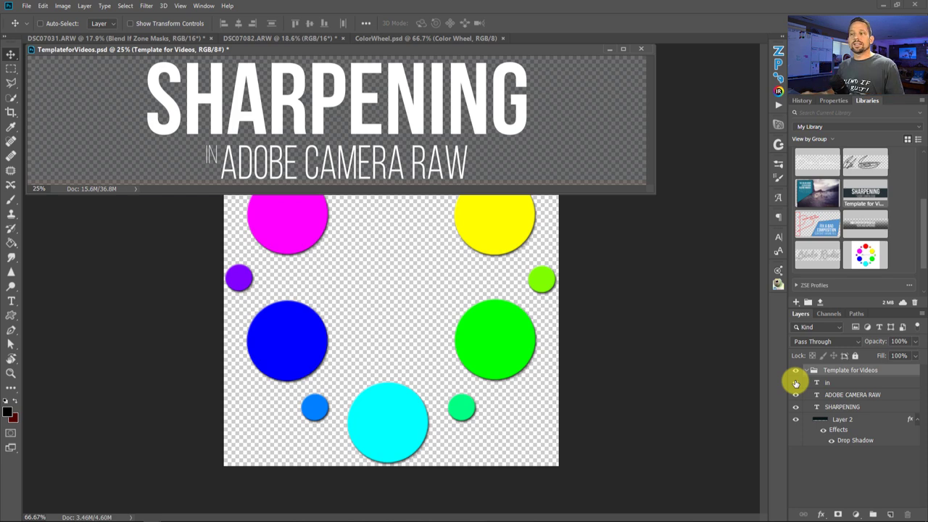
Step: Close the template without saving and bring the DSC07082.ARW river photo forward
click(641, 52)
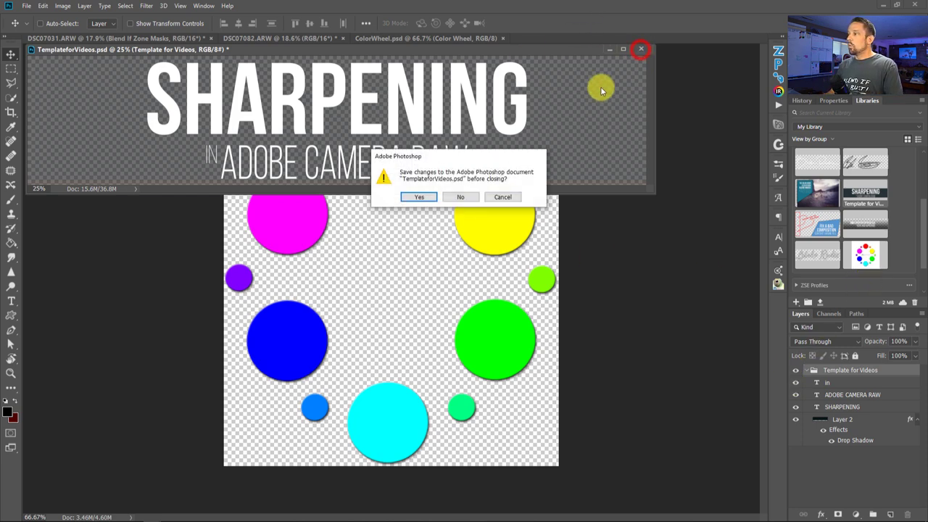
click(450, 196)
click(259, 39)
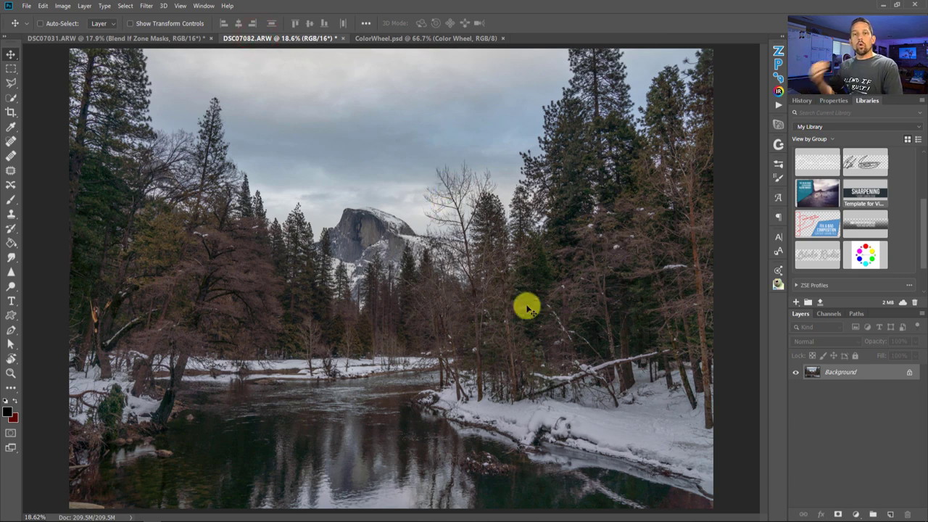
double_click(808, 166)
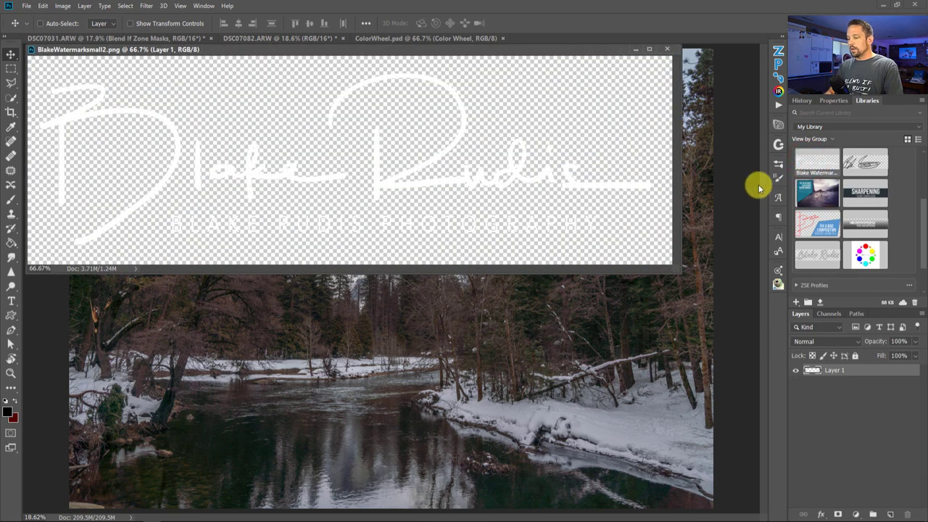
drag(489, 166, 342, 442)
click(667, 48)
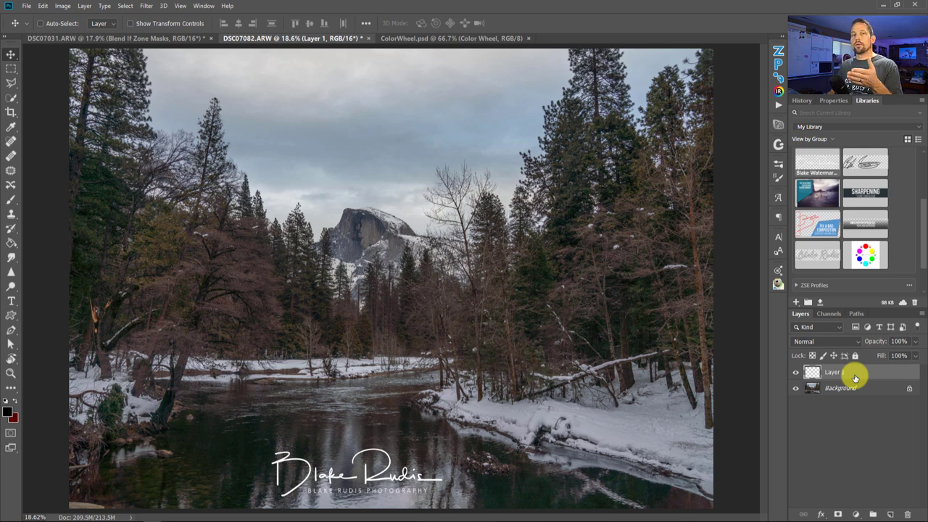
key(Delete)
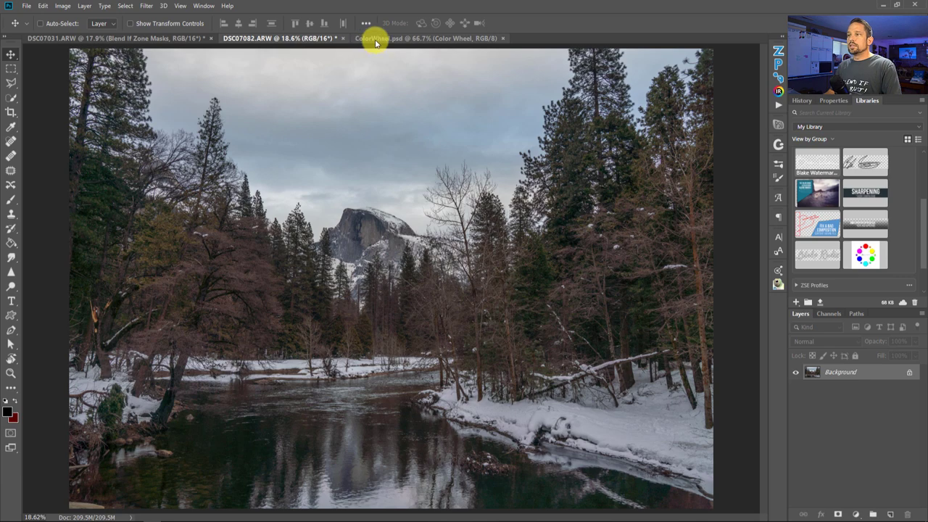
Step: On DSC07031, expand Blend If Zone Masks and toggle the adjustments off and on to compare
click(165, 38)
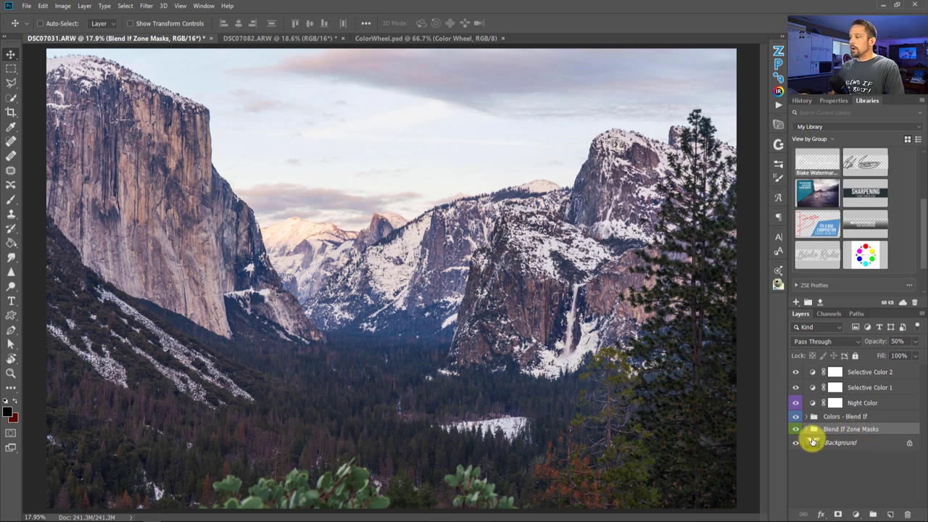
click(805, 429)
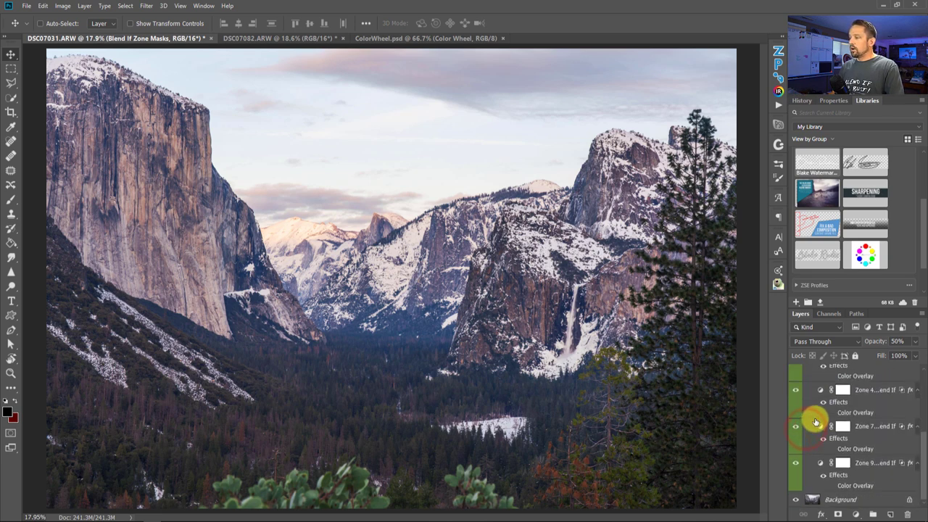
scroll(813, 417, up, 2)
click(806, 396)
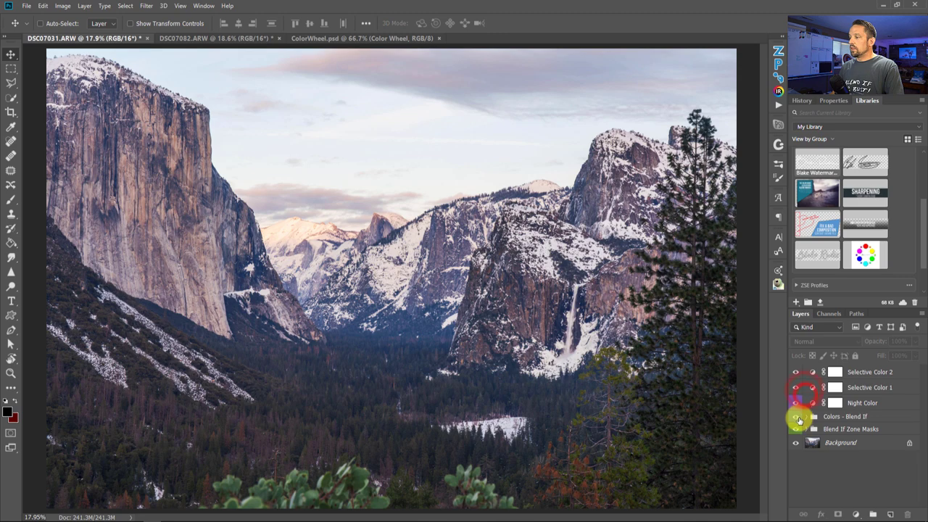
click(796, 374)
drag(796, 373, 798, 429)
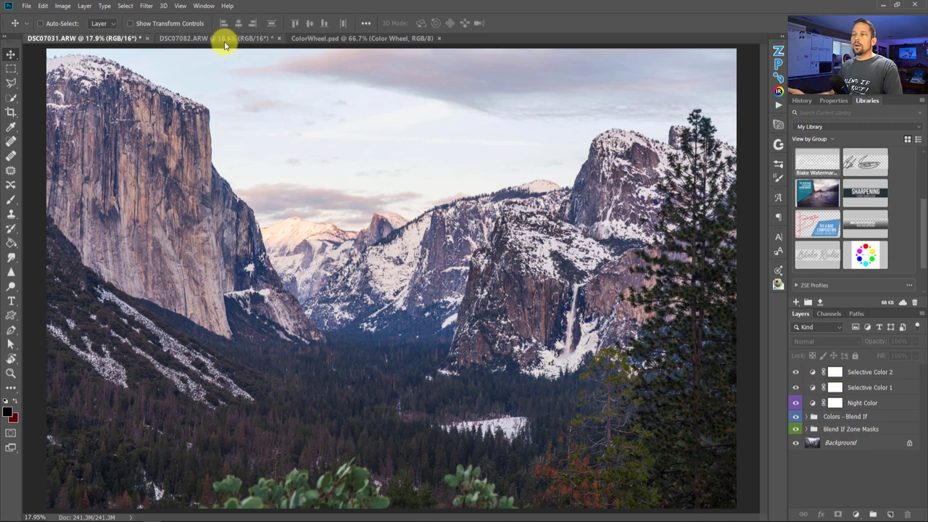
Step: Copy the five adjustment layers onto DSC07082, undo it, and return to DSC07031
click(225, 41)
click(132, 41)
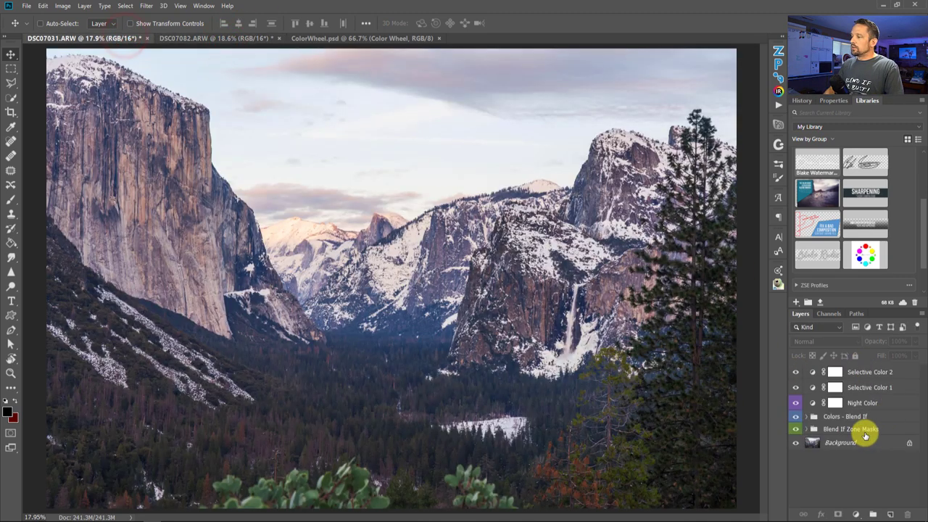
click(865, 433)
shift+click(866, 375)
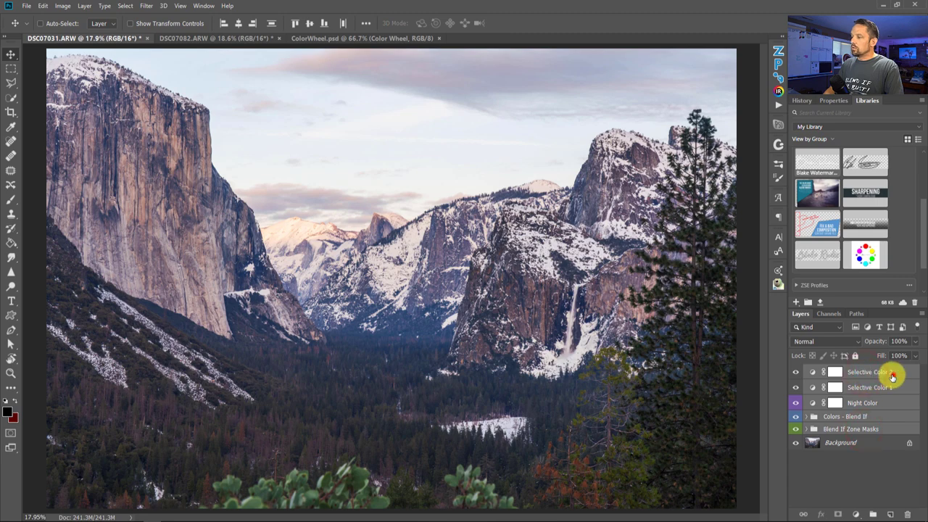
drag(880, 376, 235, 140)
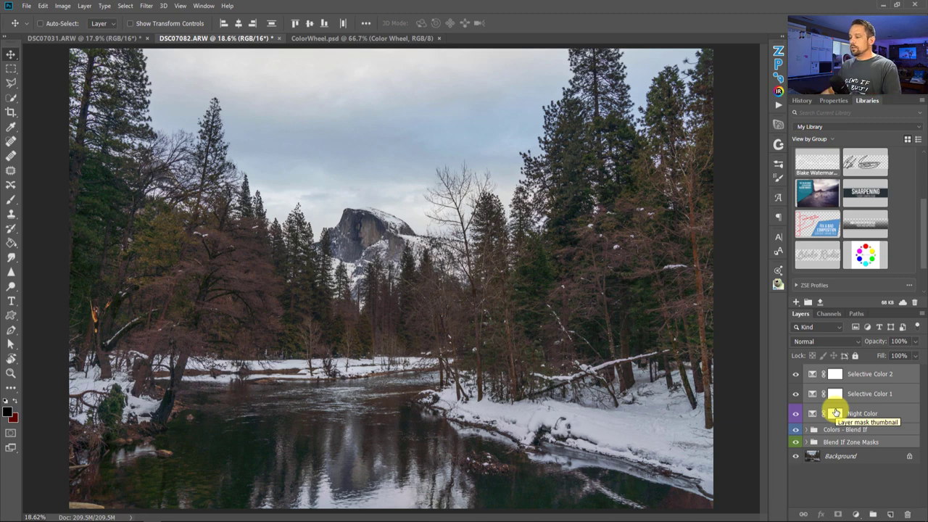
key(F12)
click(105, 40)
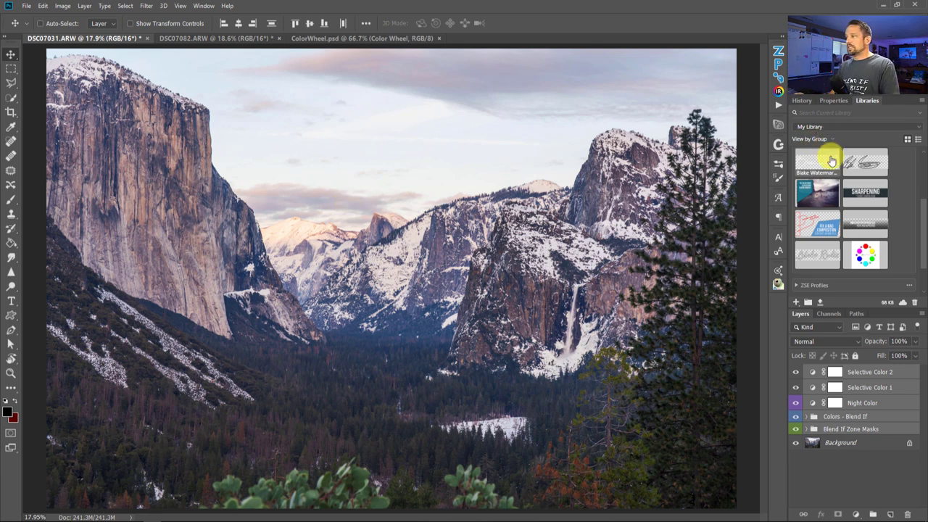
Step: Collapse the library groups and group the five adjustment layers as 'LS Good Adj Settings'
click(796, 209)
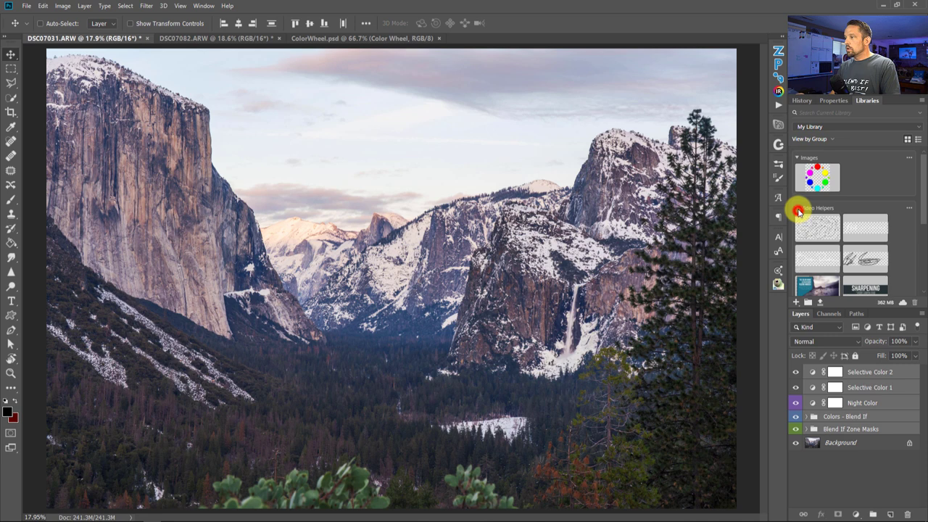
click(797, 157)
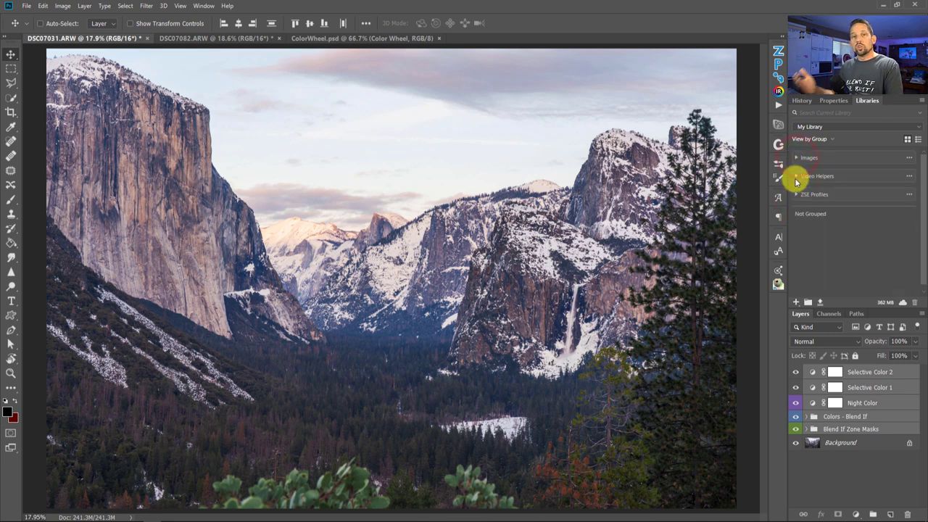
click(869, 429)
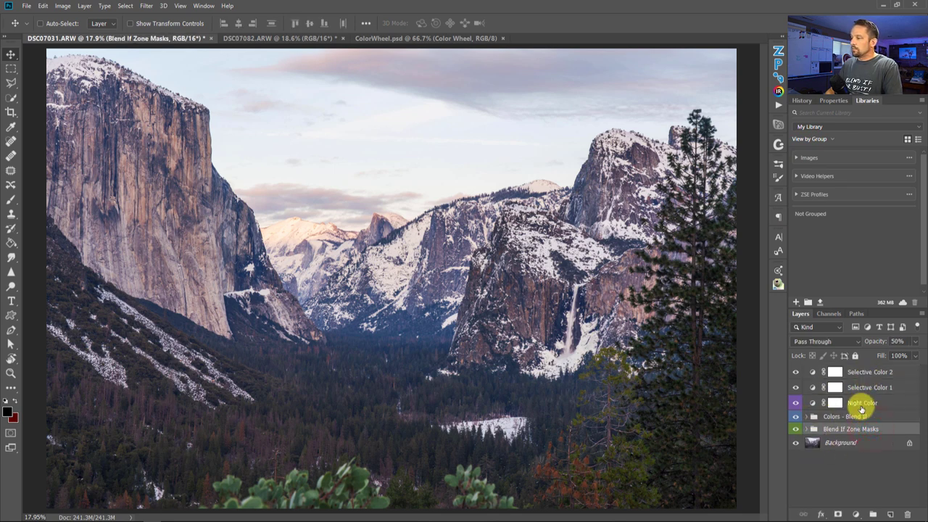
shift+click(857, 372)
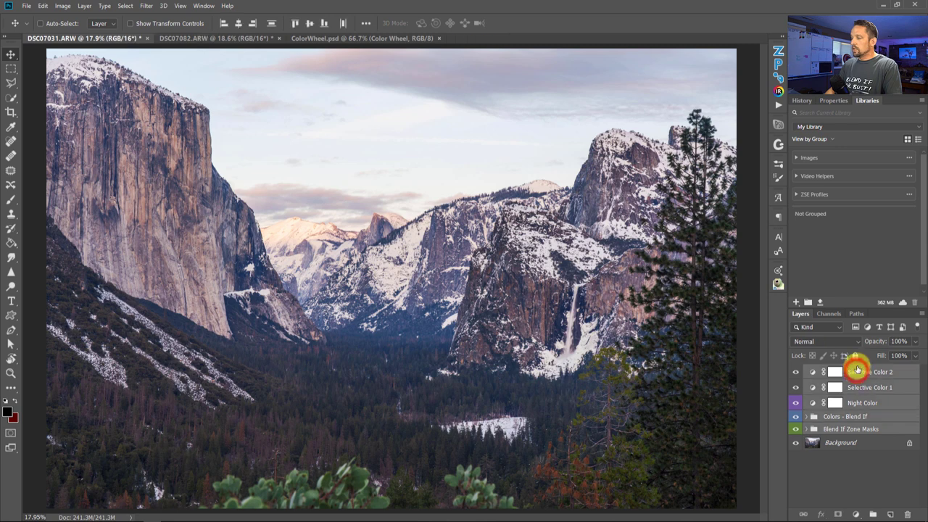
key(ctrl+g)
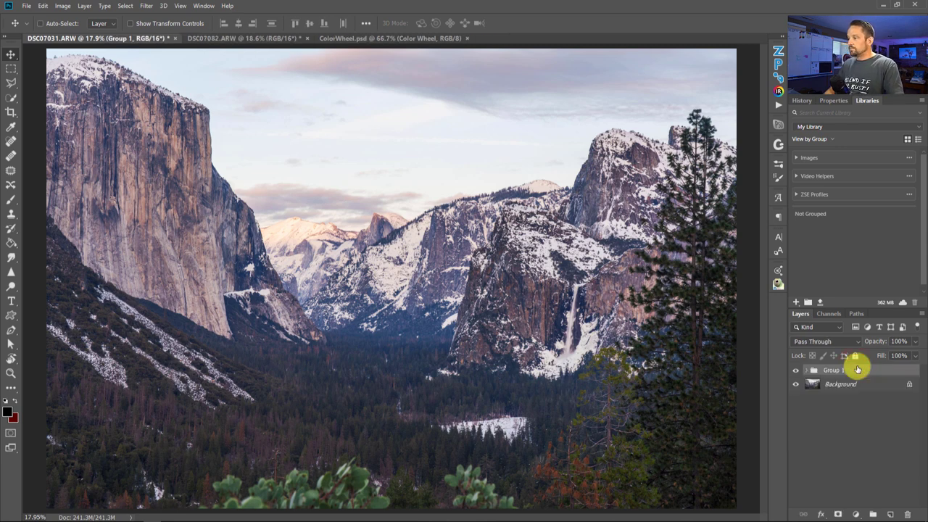
double_click(840, 370)
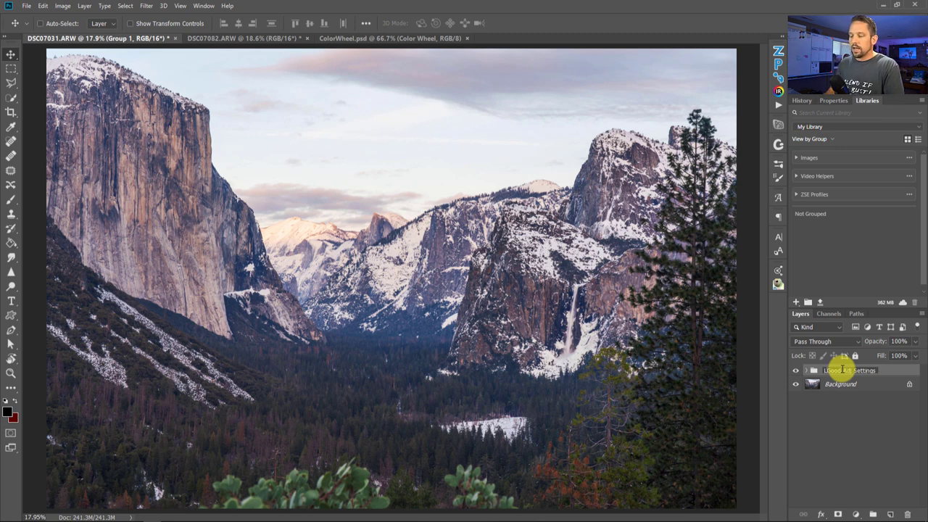
click(847, 368)
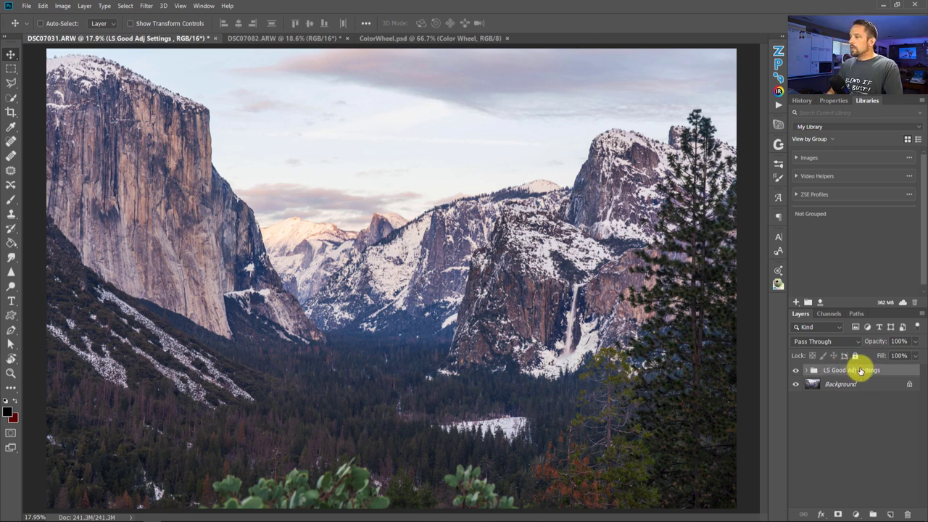
Step: Add the LS Good Adj Settings layer group to My Library, then expand it in Layers
drag(848, 371, 829, 242)
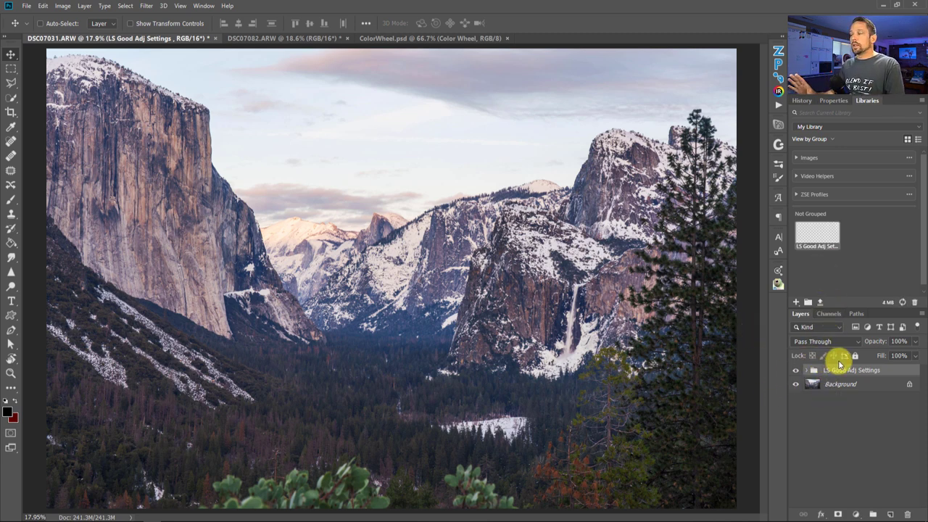
mouse_move(812, 239)
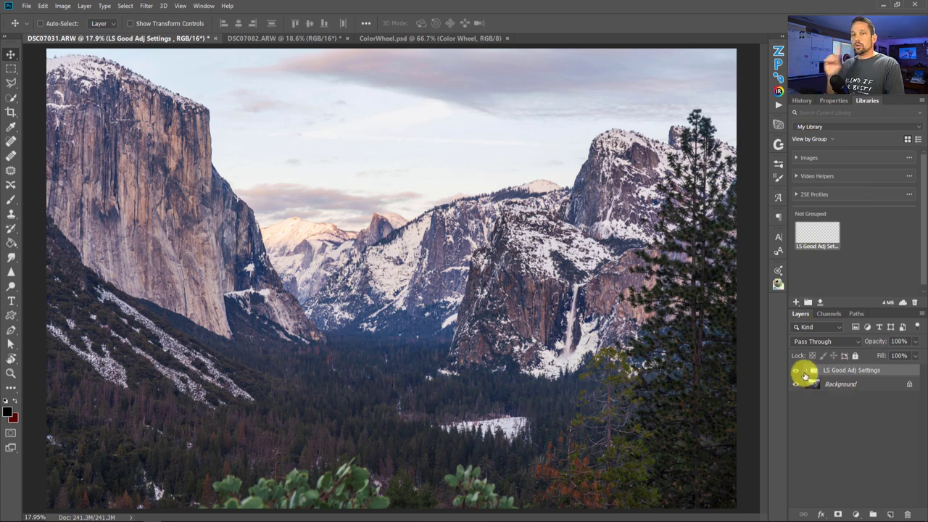
click(806, 371)
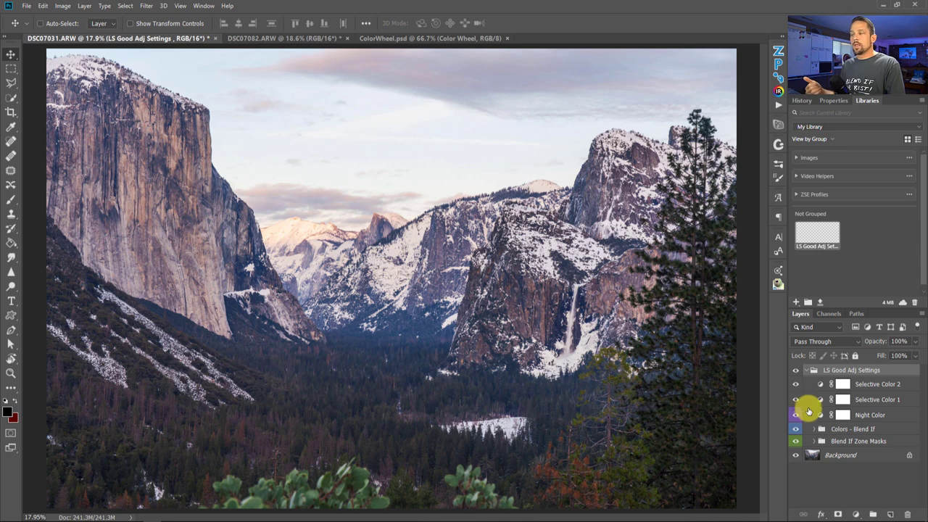
Step: Close DSC07031 without saving and copy the library's LS Good Adj Settings group onto DSC07082
click(210, 38)
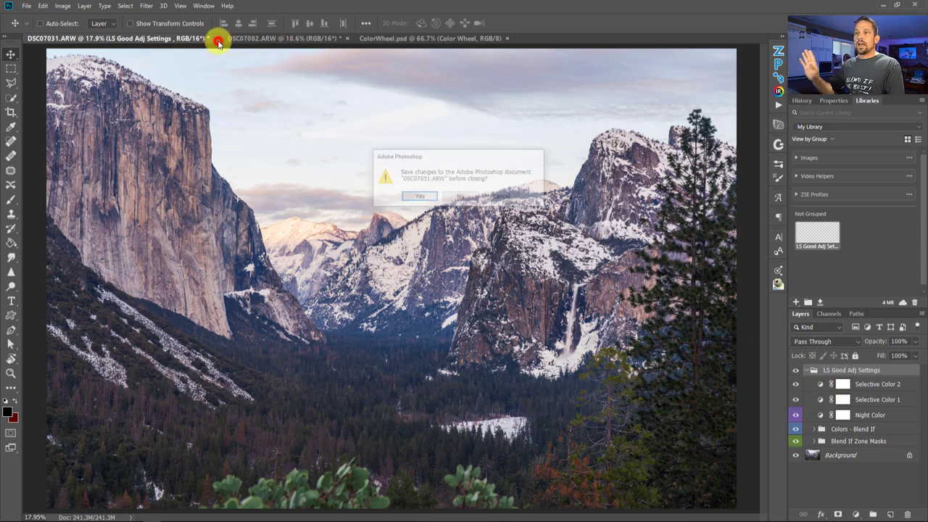
click(452, 199)
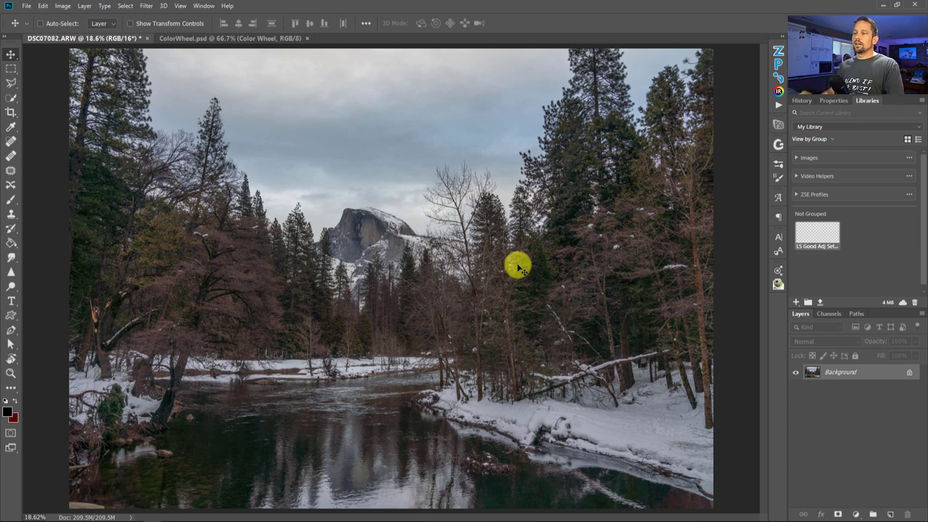
double_click(819, 233)
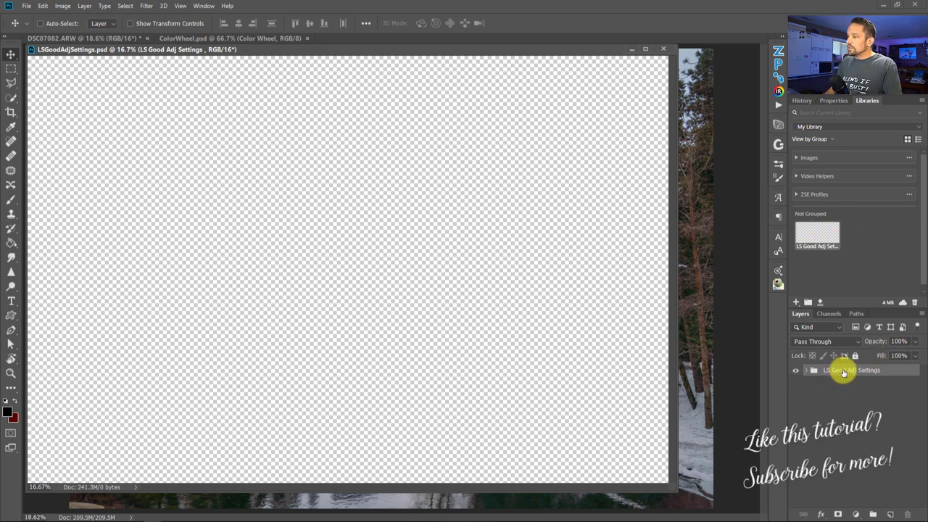
drag(842, 372, 707, 363)
Step: Minimize the asset window, toggle the group's visibility to compare, and expand it
click(631, 49)
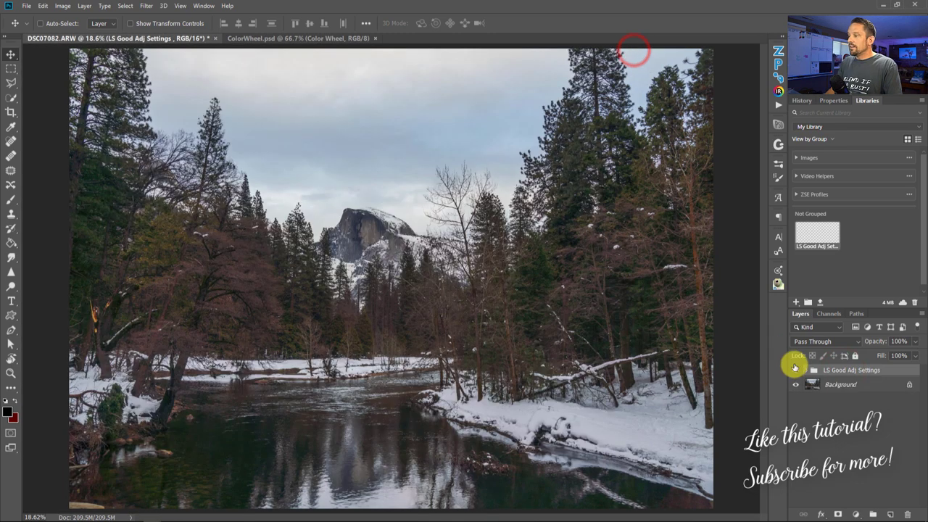
click(796, 369)
click(794, 368)
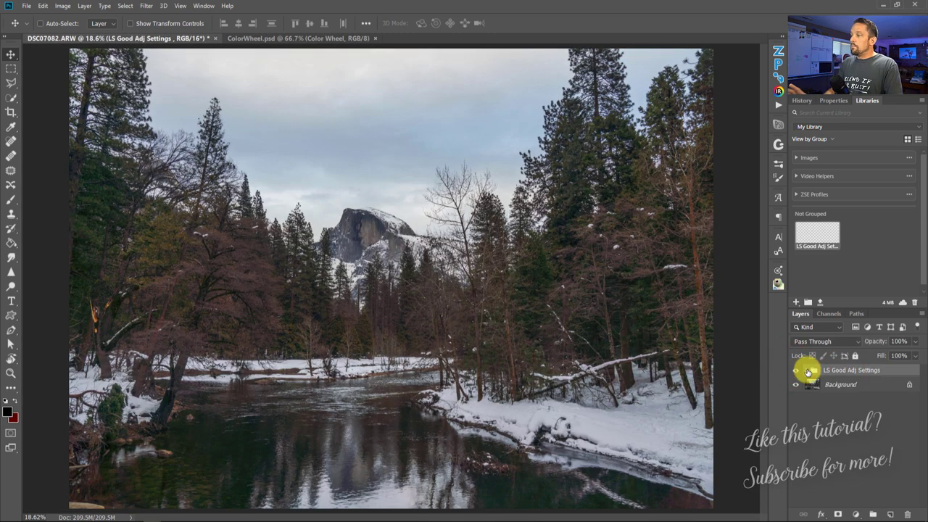
click(805, 370)
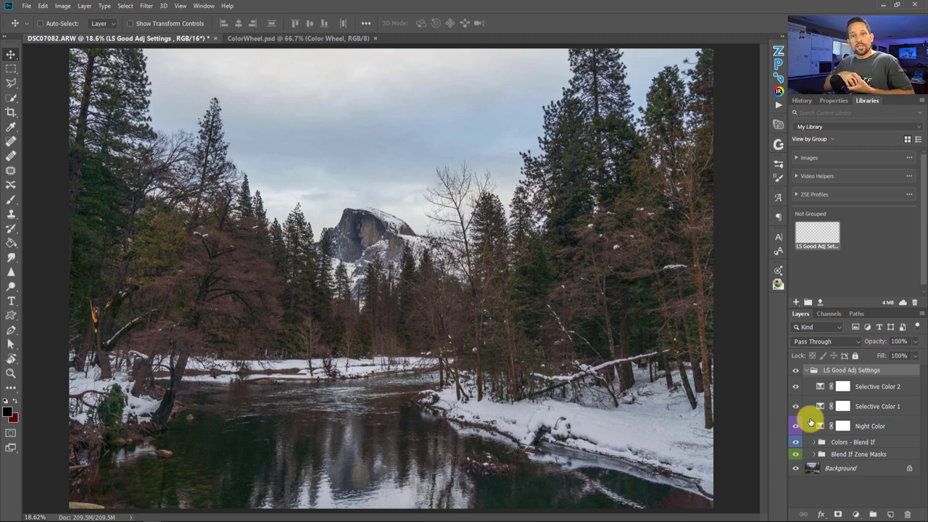
Step: Expand the ZSE Profiles library group to browse it, then collapse it again
click(798, 196)
scroll(814, 196, down, 2)
scroll(823, 240, up, 5)
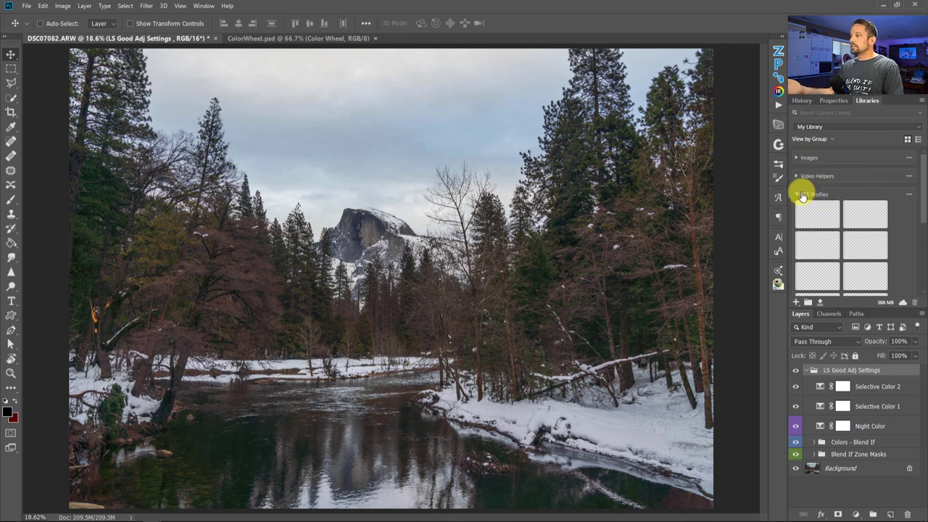
click(800, 193)
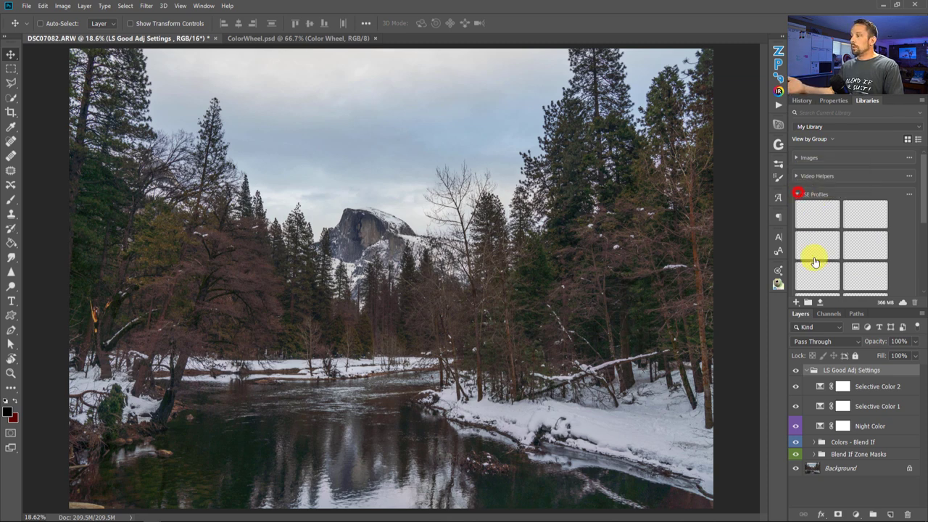
click(799, 194)
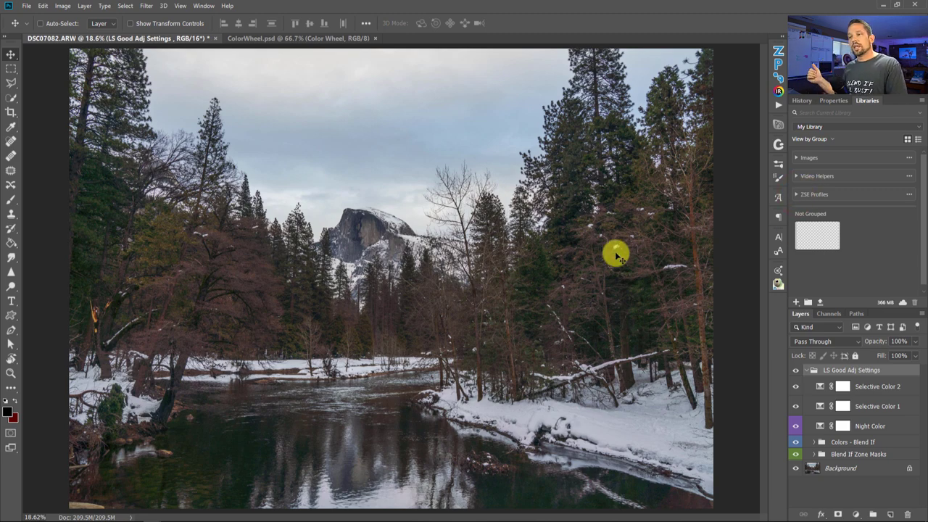
Step: Delete the old adjustment group, then drag LS Good Adj Settings from the library onto DSC07082
click(834, 371)
key(Delete)
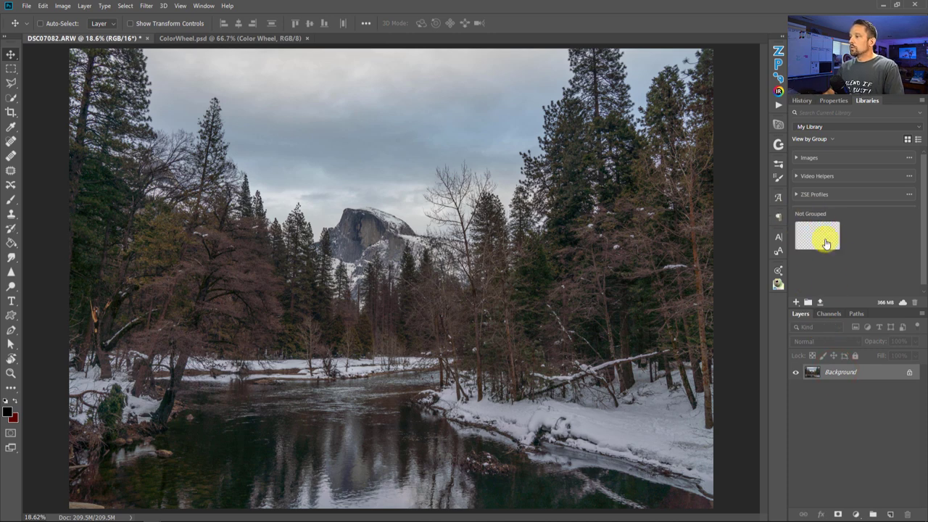
mouse_move(815, 241)
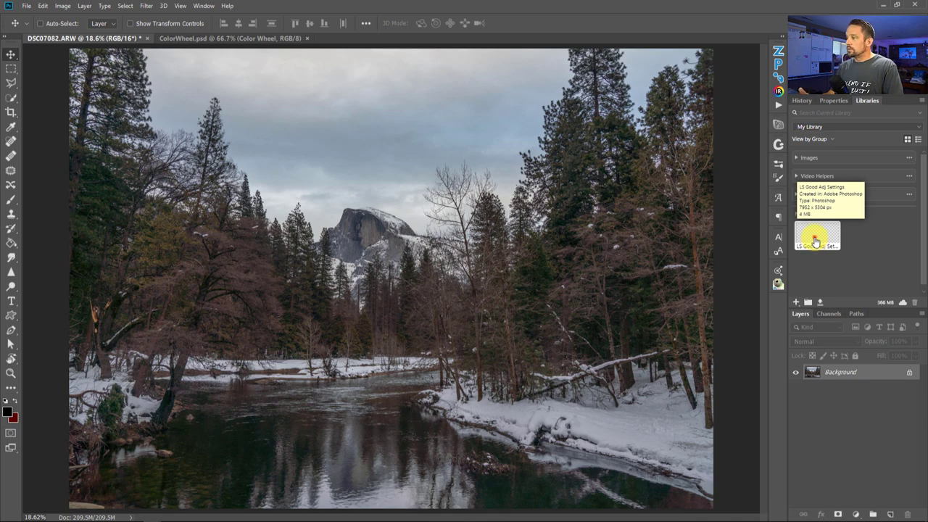
double_click(815, 241)
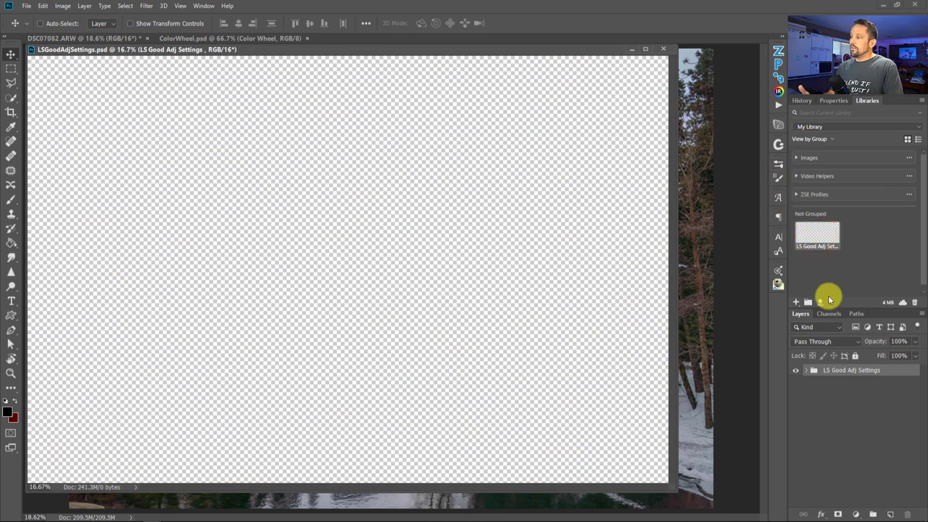
drag(832, 369, 694, 343)
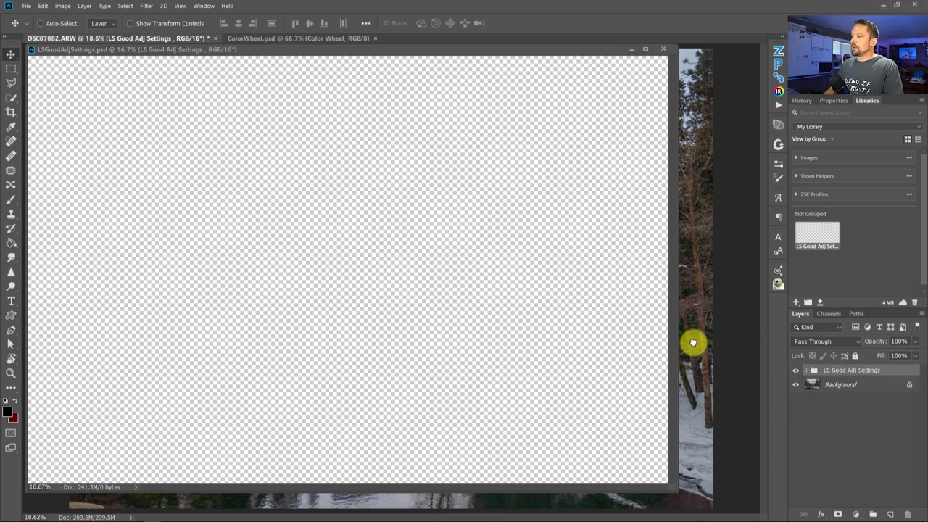
Step: Close the library PSD and toggle the group's visibility off and on to compare
click(633, 48)
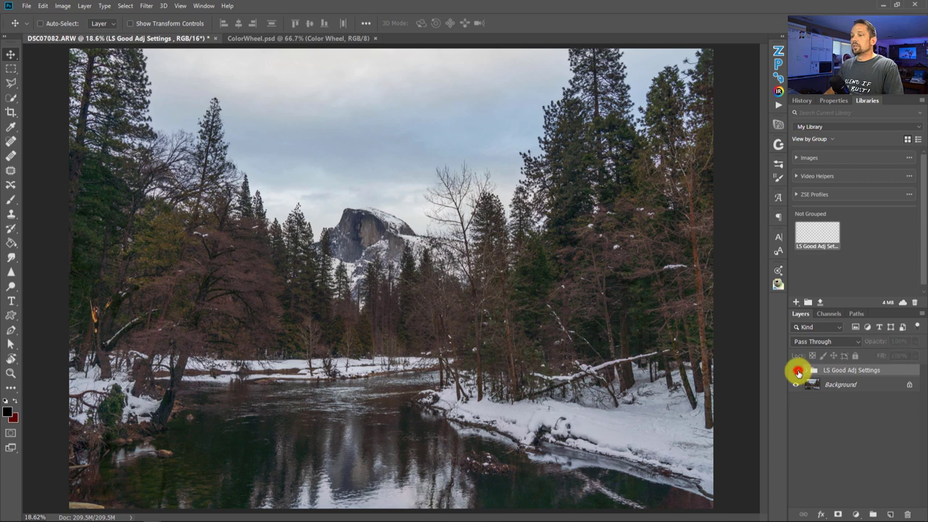
click(797, 370)
click(798, 371)
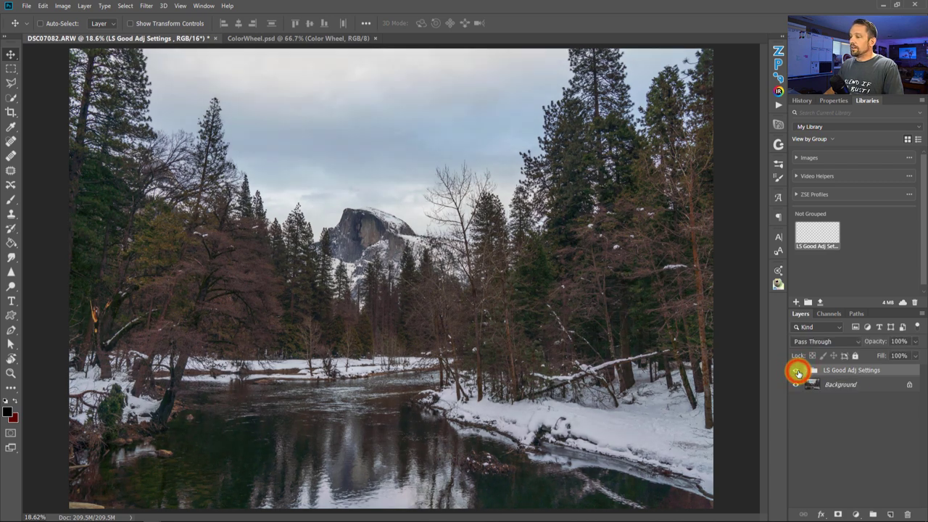
Step: Expand LS Good Adj Settings and Blend If Zone Masks, and select the Zone 4-5-6 layer
click(804, 372)
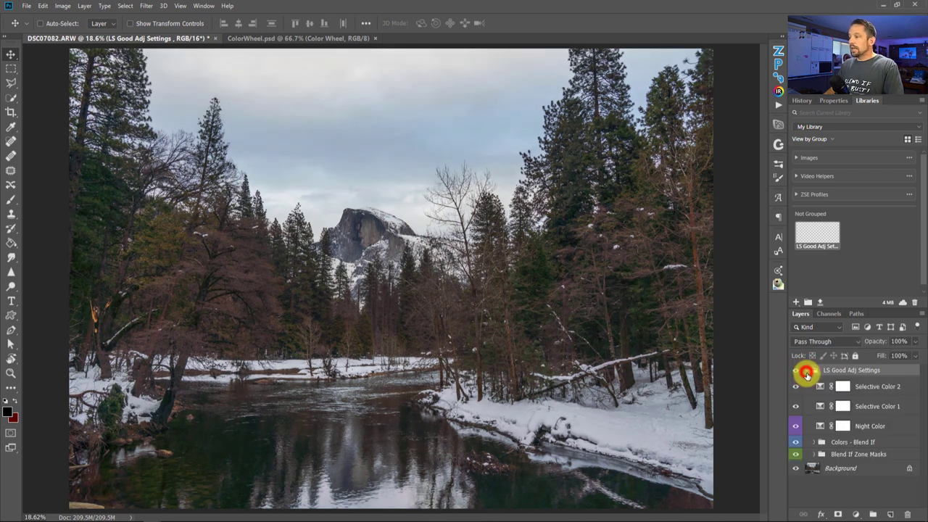
click(818, 453)
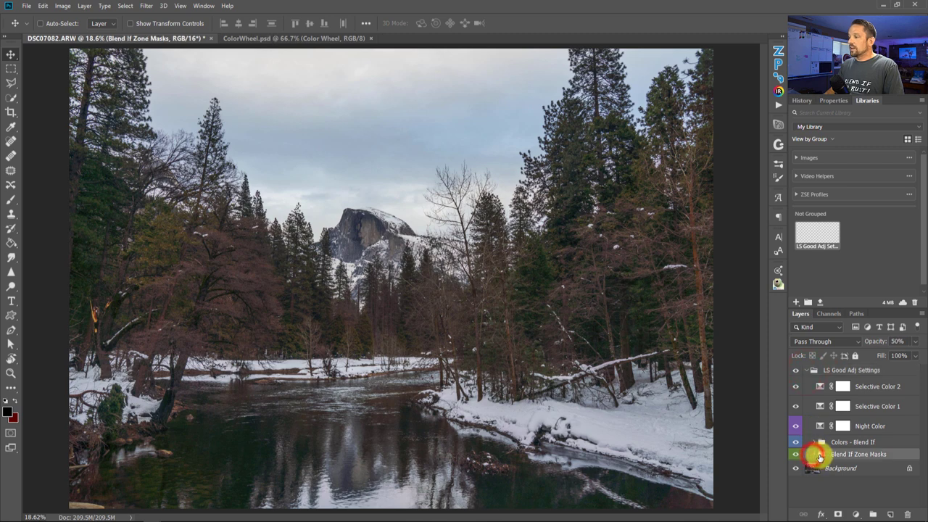
click(815, 454)
scroll(820, 455, down, 2)
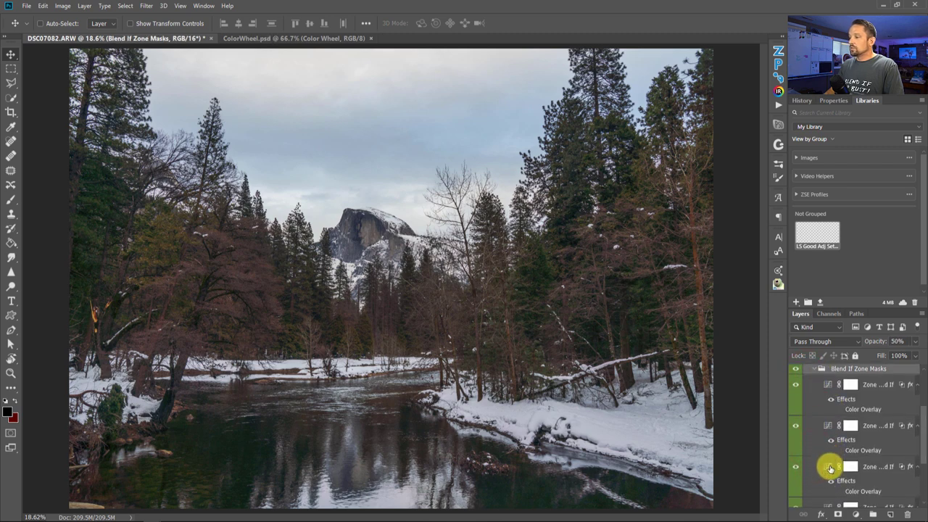
click(827, 466)
Step: Raise the Curves point at input 70 to lift the midtones, then collapse the group
click(835, 102)
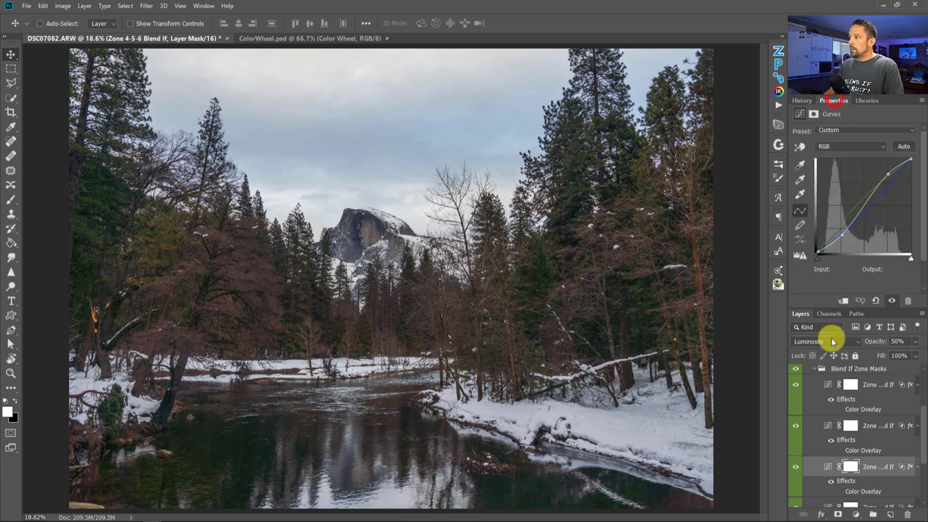
click(844, 237)
drag(844, 237, 847, 210)
click(817, 370)
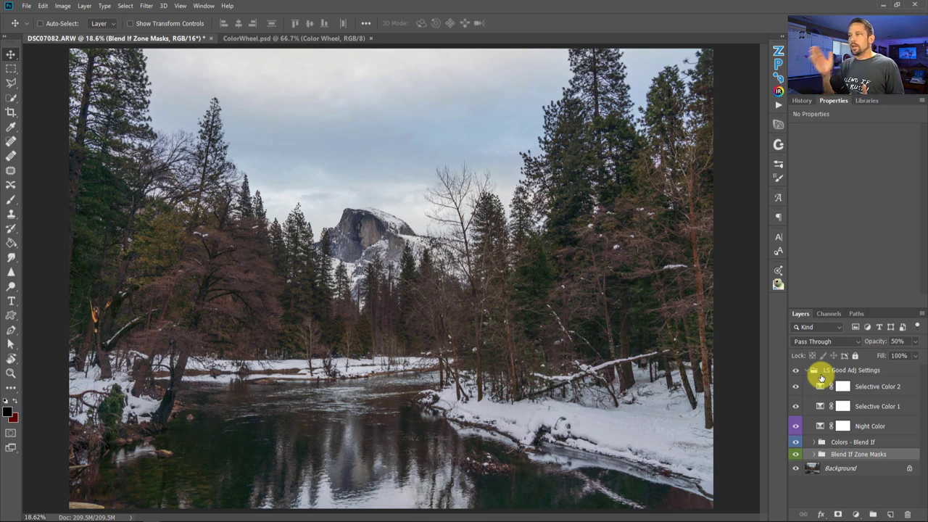
Step: Remove the added layers, leaving only Background, and launch Creative Cloud from the system tray
key(Delete)
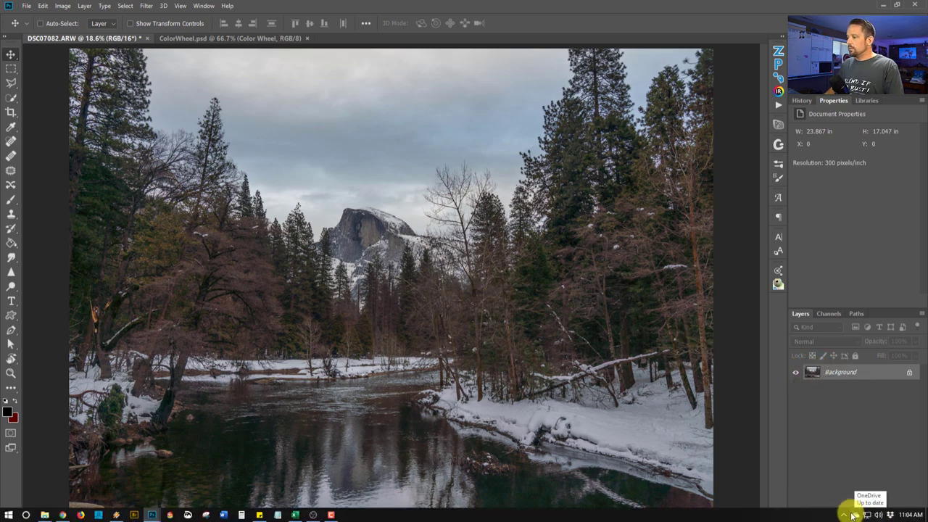
click(846, 515)
click(854, 440)
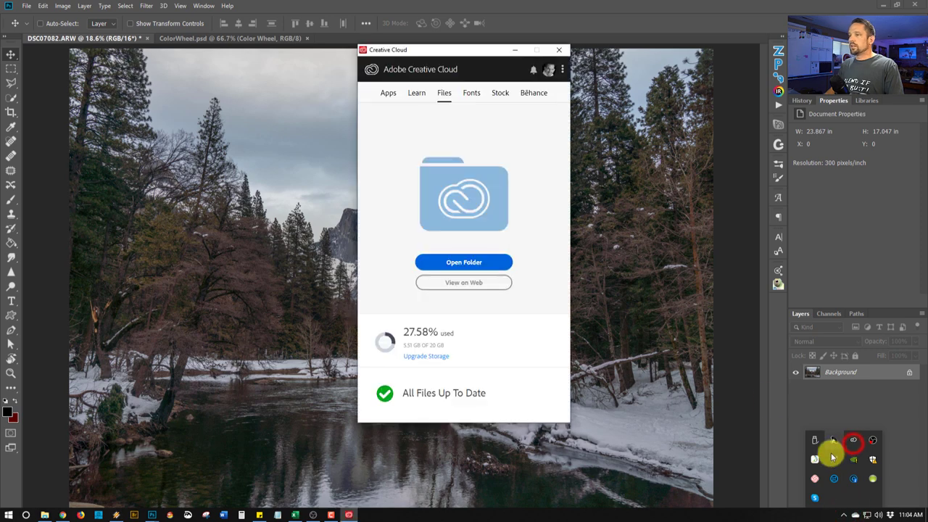
Step: View the synced Creative Cloud files on the web from the Files tab
click(387, 93)
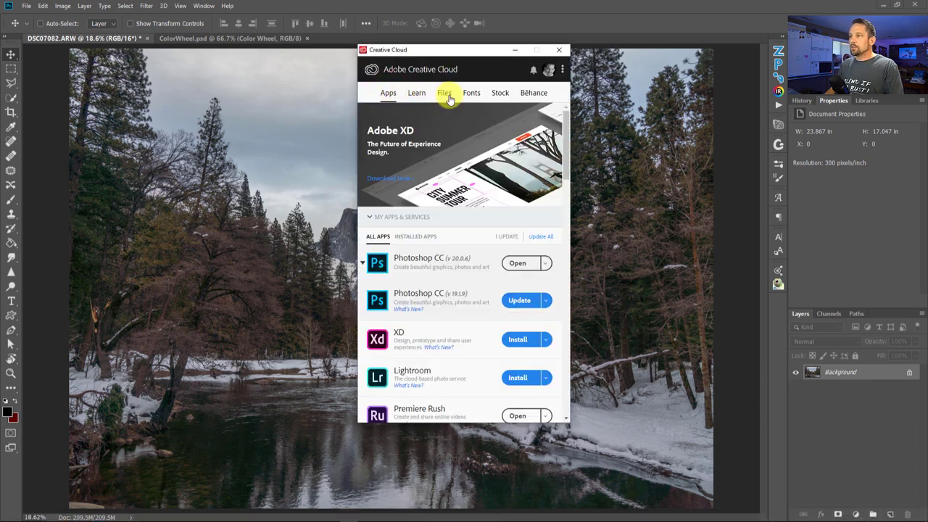
click(448, 94)
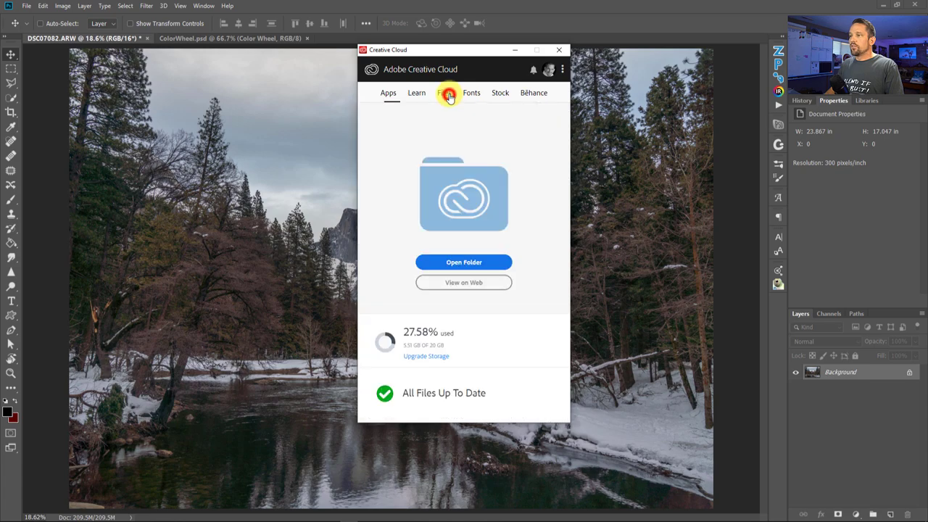
click(458, 285)
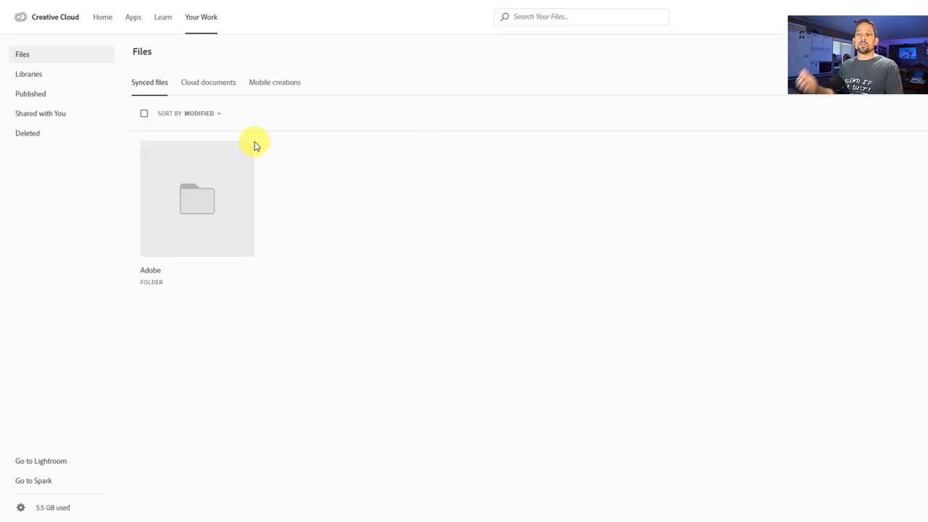
Step: Browse My Library's Graphics on the Creative Cloud website to find LS Good Adj Settings
click(45, 75)
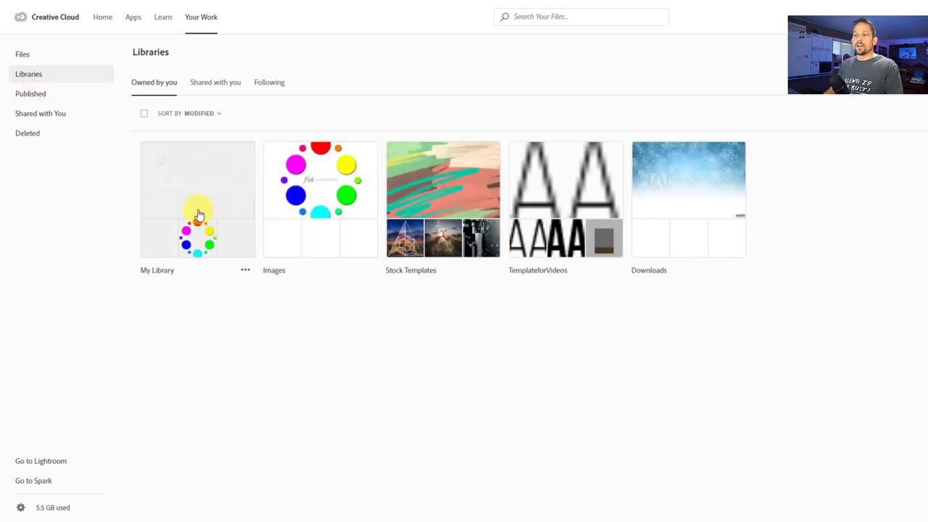
click(192, 192)
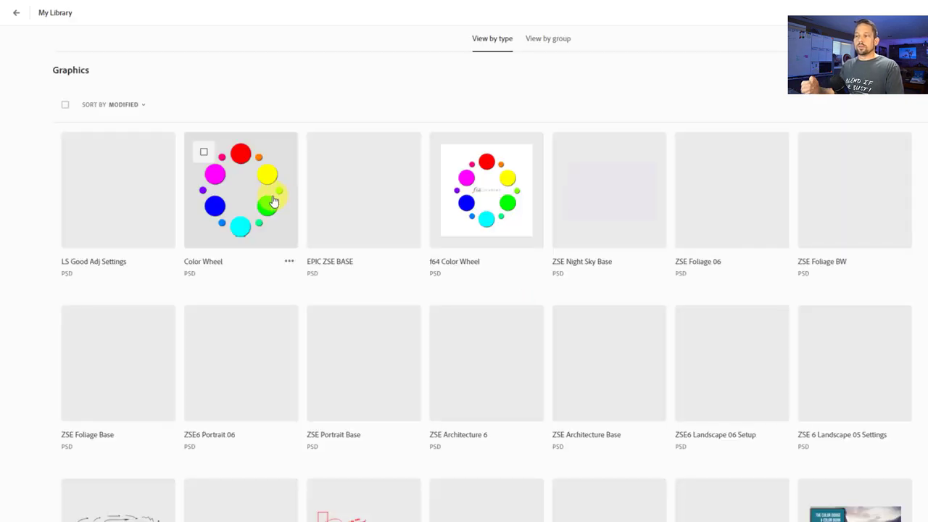
scroll(272, 203, down, 1)
scroll(273, 203, down, 4)
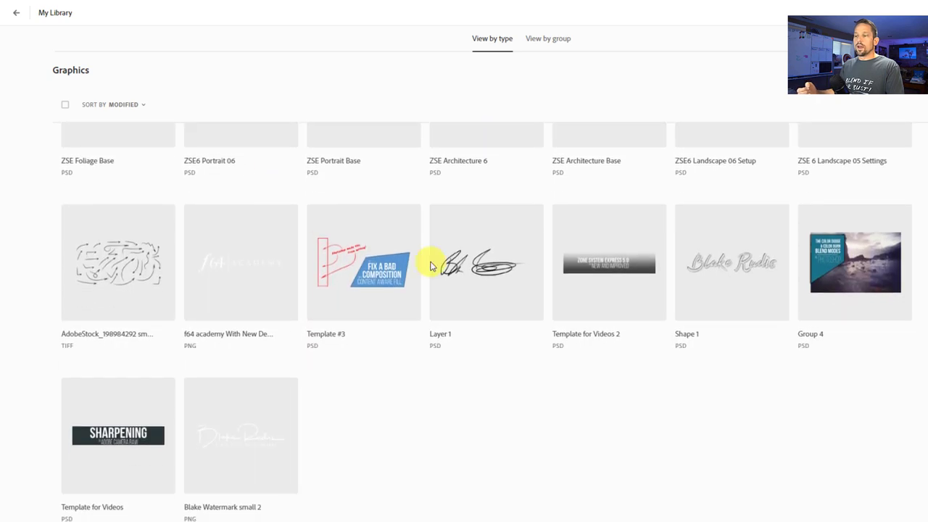
scroll(638, 272, up, 5)
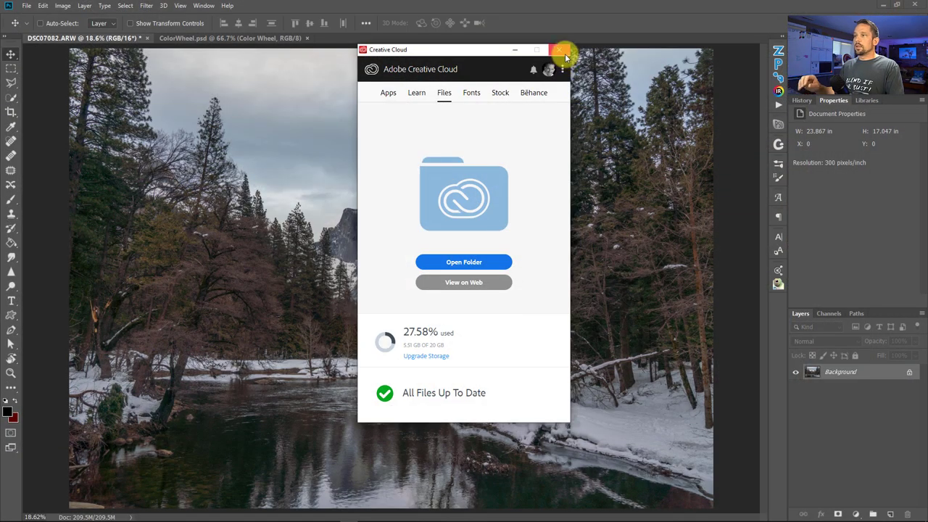
Step: Close Creative Cloud and show My Library with LS Good Adj Settings again in Photoshop
click(559, 49)
click(877, 102)
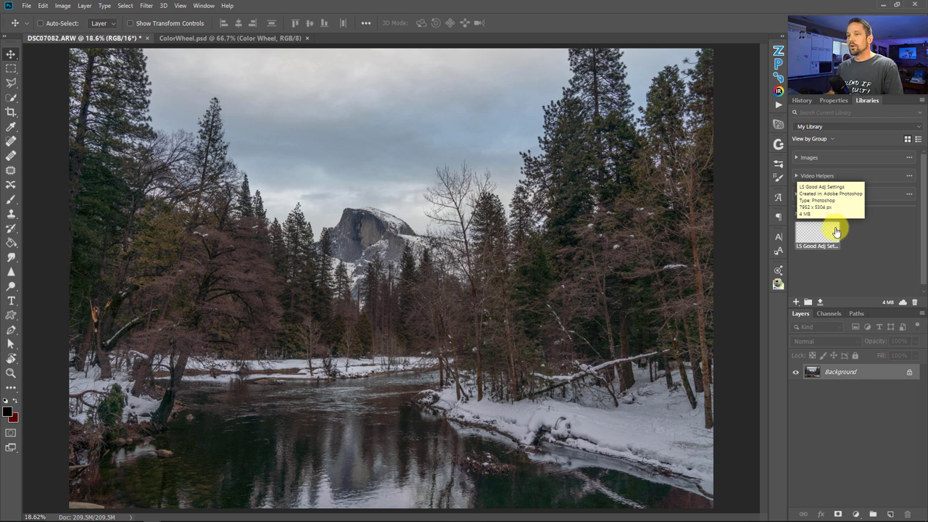
drag(832, 232, 829, 241)
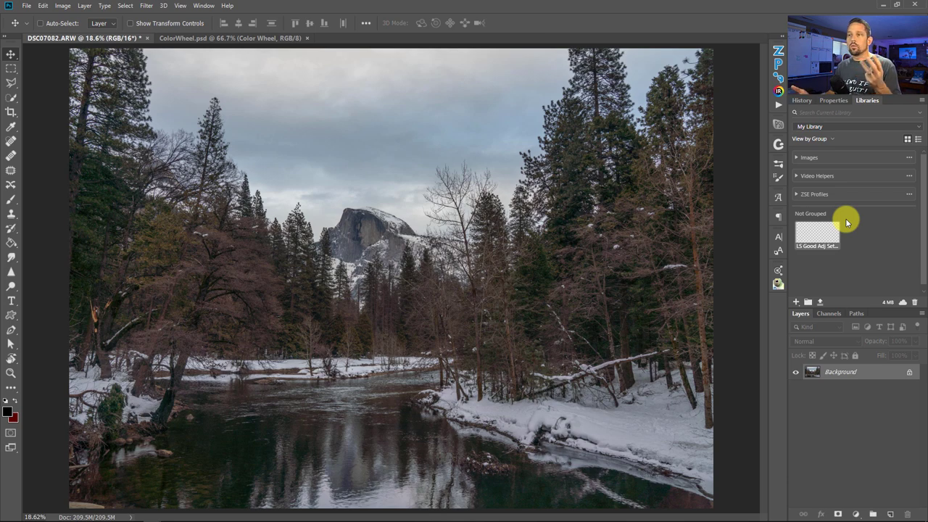
click(181, 40)
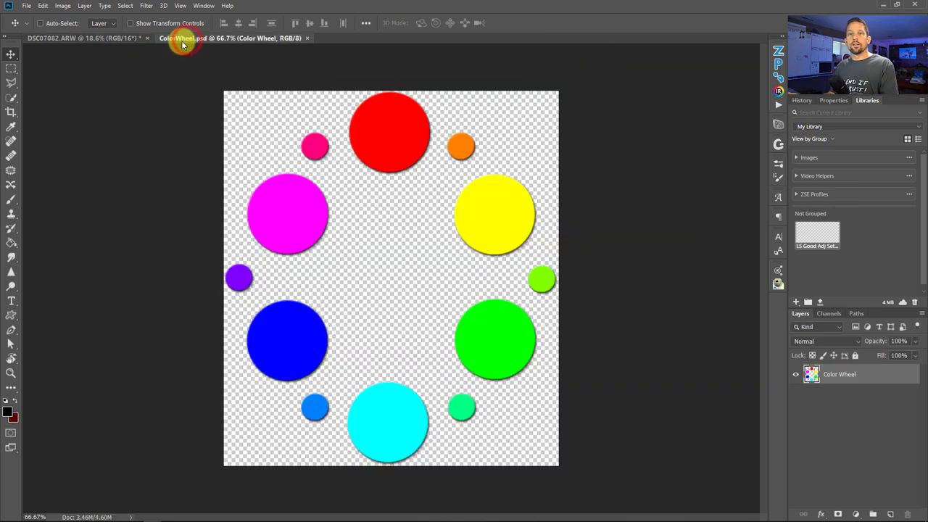
click(797, 158)
click(799, 159)
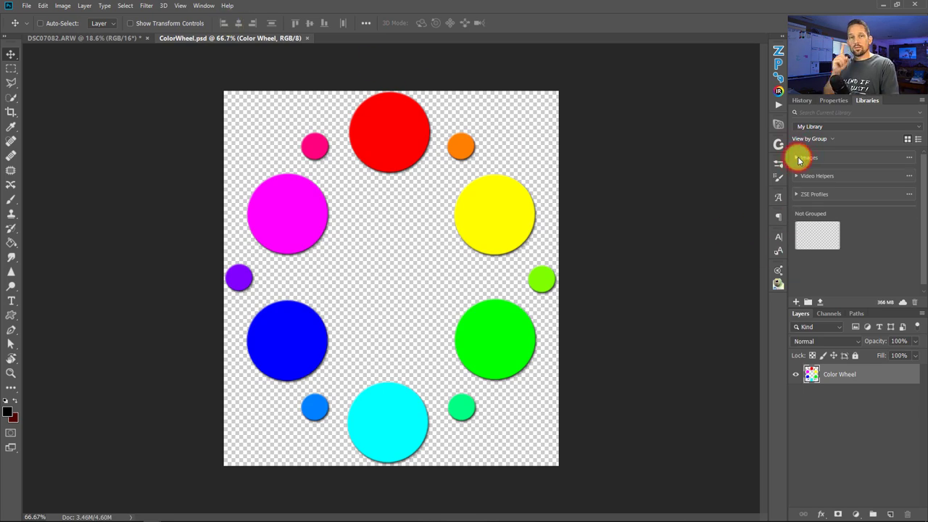